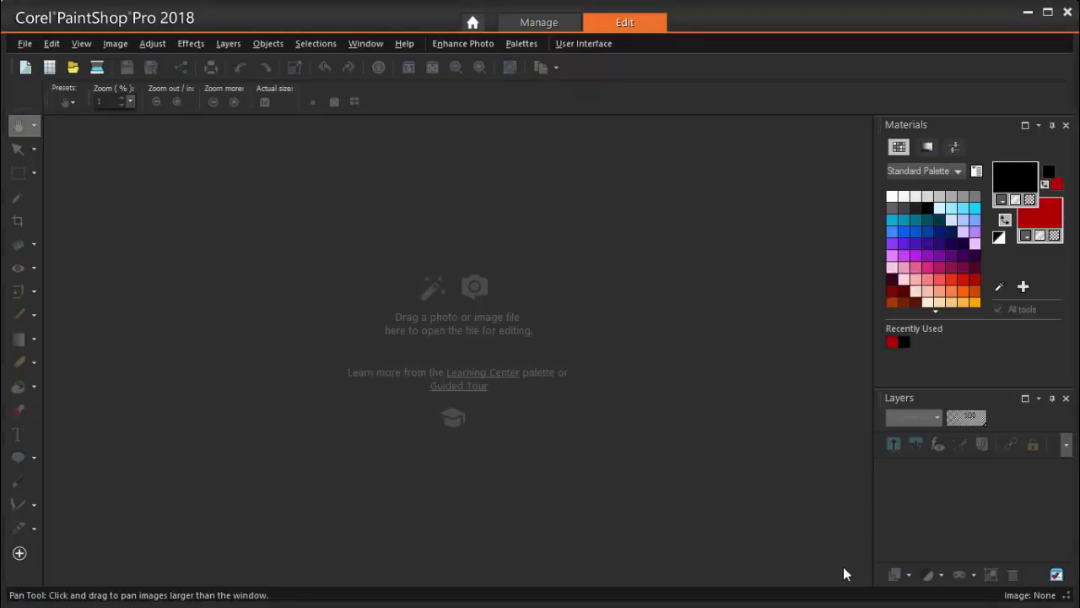
- Show the Organizer palette from the workspace's Palettes list
{"action": "left_click", "coordinate": [521, 43]}
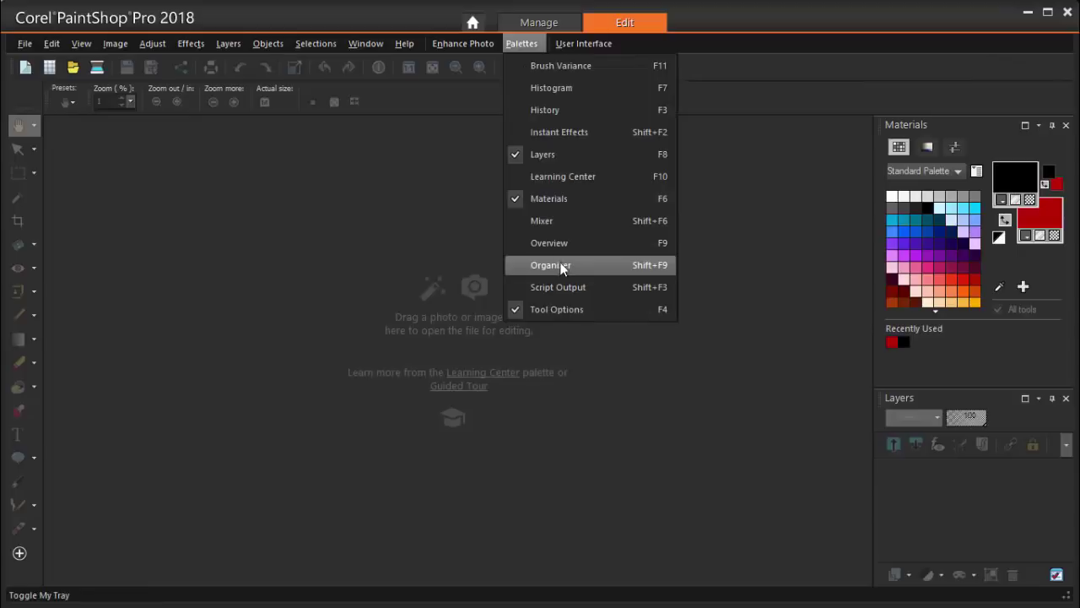
{"action": "left_click", "coordinate": [436, 184]}
{"action": "right_click", "coordinate": [395, 168]}
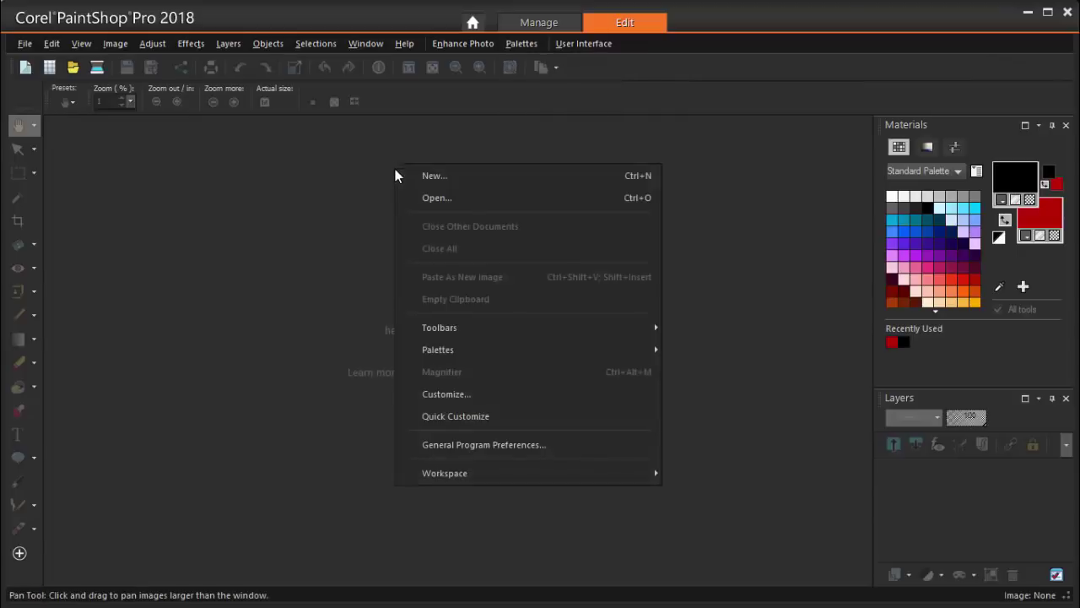
{"action": "mouse_move", "coordinate": [471, 340]}
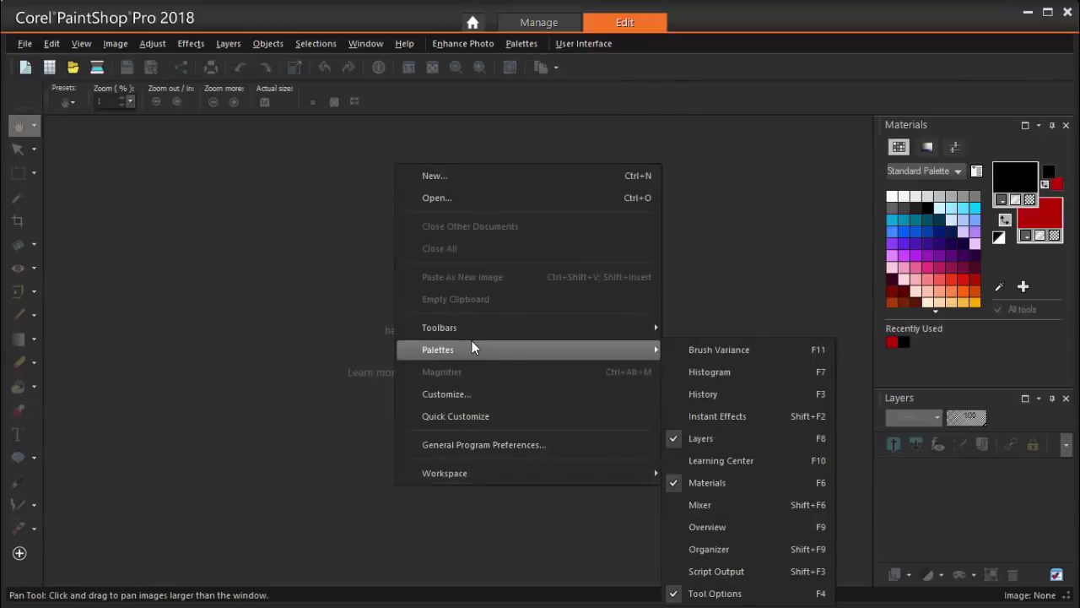
{"action": "left_click", "coordinate": [704, 546]}
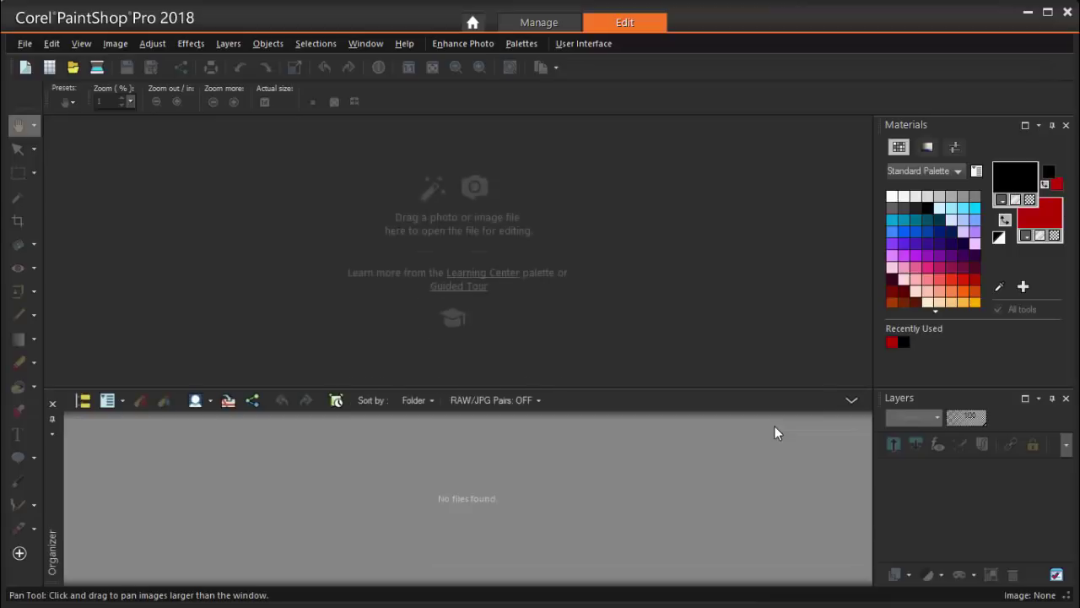
- Browse the Samples folder thumbnails in Navigation, including the wedding photo
{"action": "left_click", "coordinate": [86, 400]}
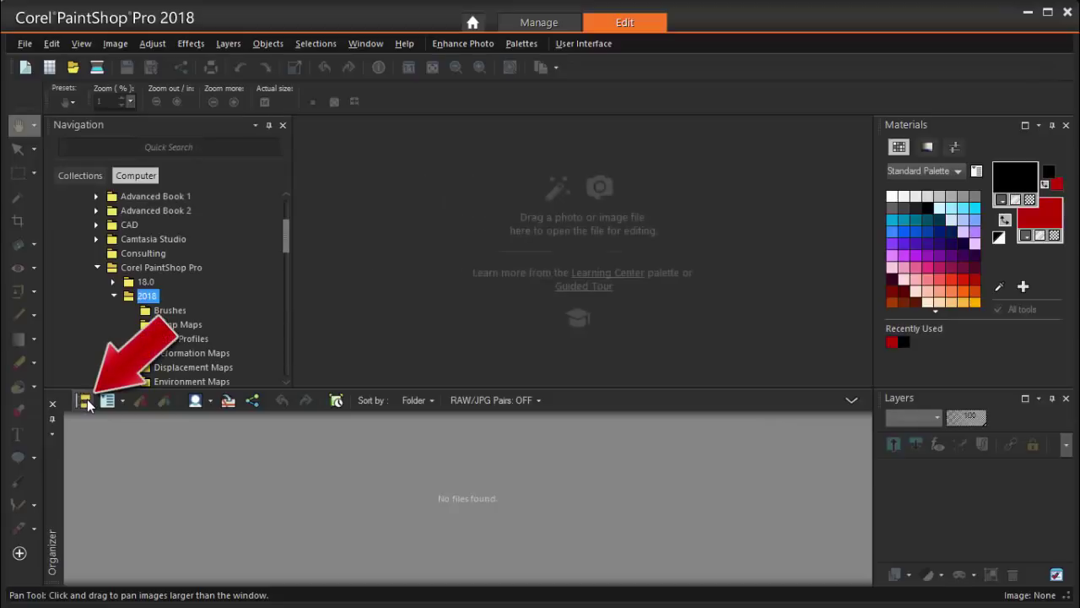
{"action": "left_click_drag", "start_coordinate": [288, 234], "coordinate": [287, 276]}
{"action": "left_click", "coordinate": [180, 312]}
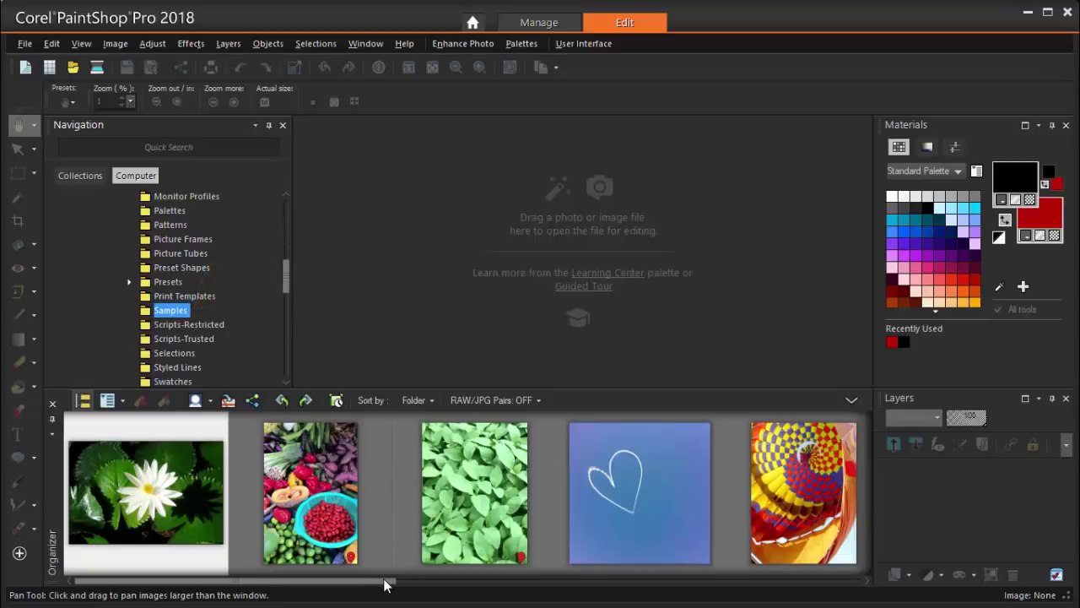
{"action": "left_click_drag", "start_coordinate": [138, 587], "coordinate": [508, 585]}
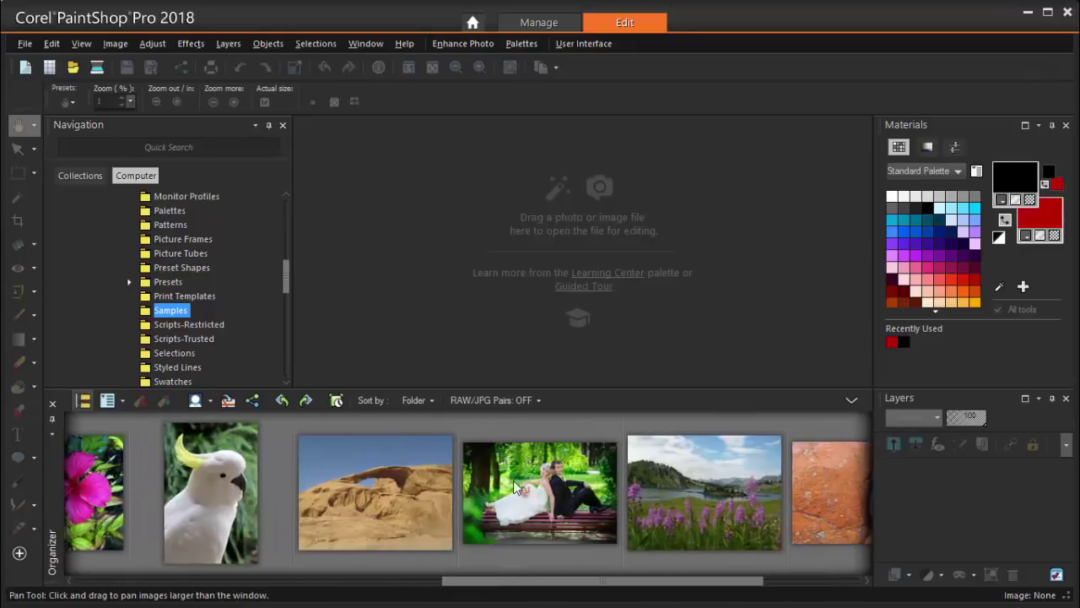
{"action": "right_click", "coordinate": [512, 458]}
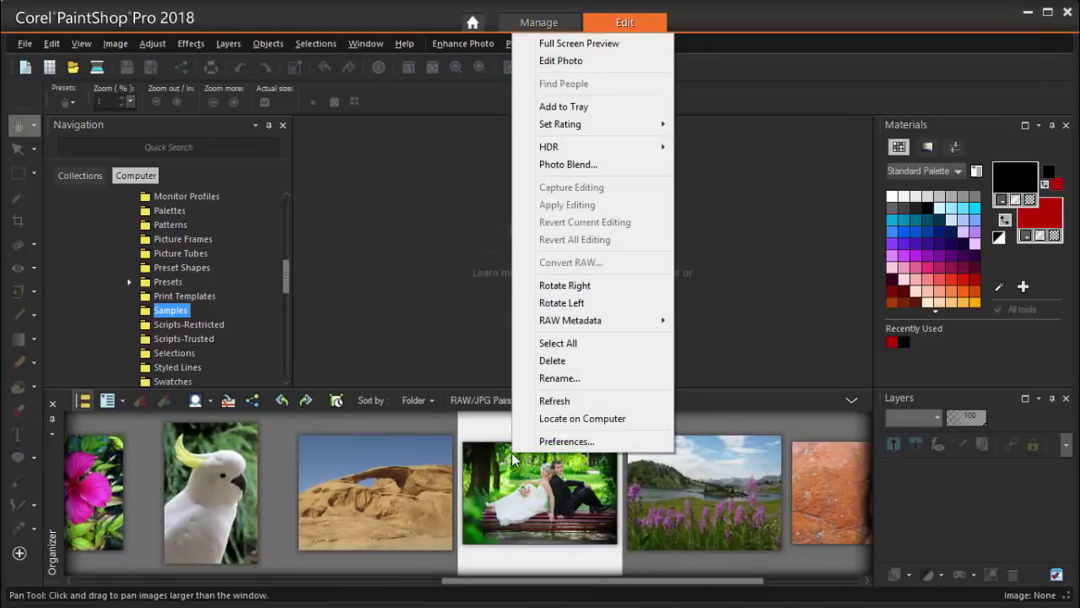
{"action": "left_click", "coordinate": [513, 460]}
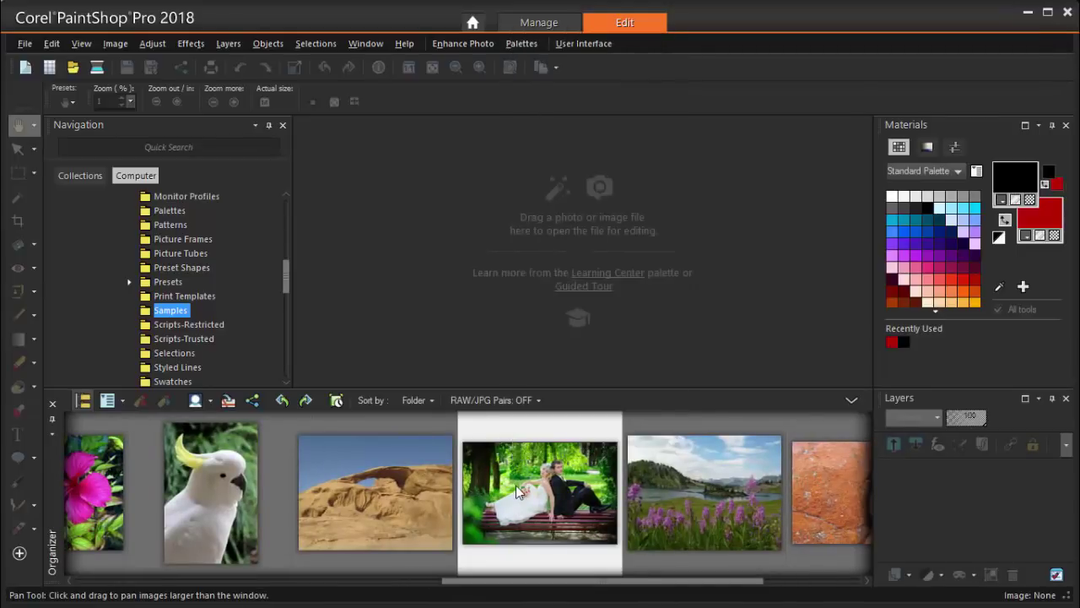
- Open the wedding photo, collapse the Organizer and auto-hide the Navigation palette
{"action": "double_click", "coordinate": [518, 492]}
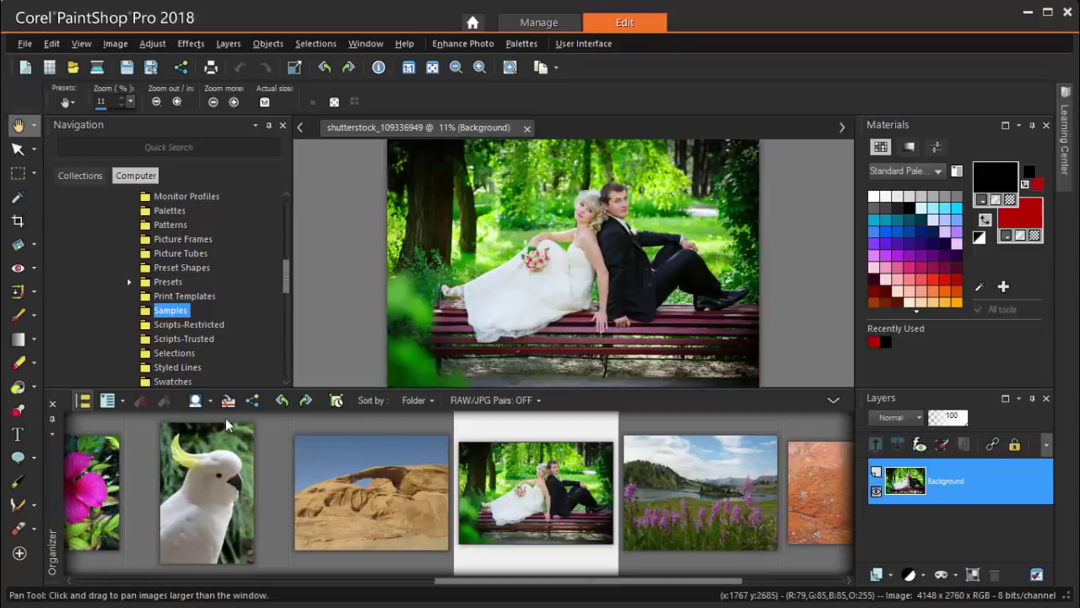
{"action": "left_click", "coordinate": [52, 419]}
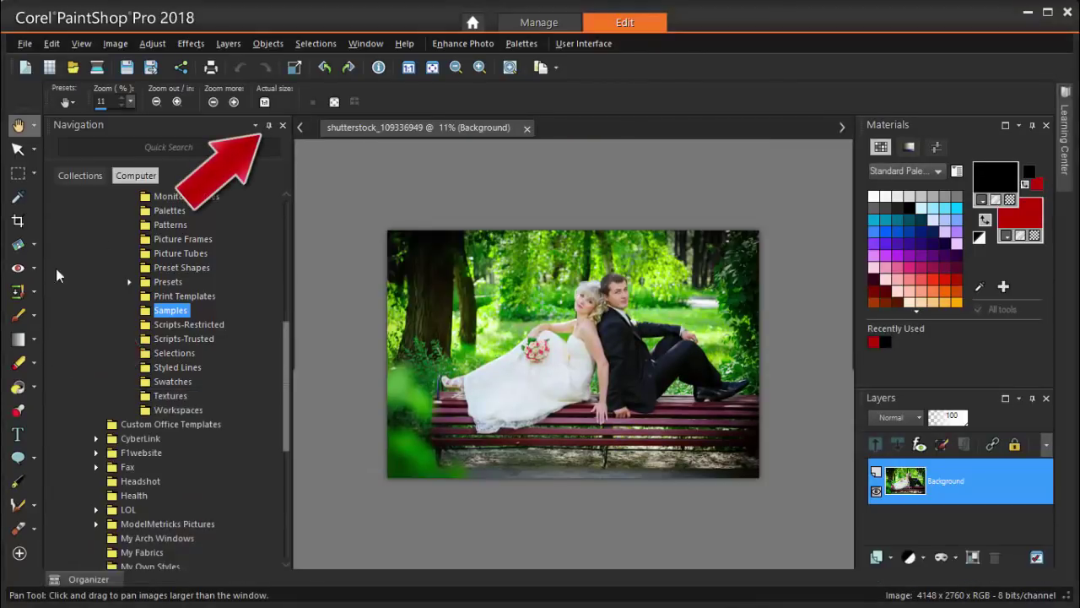
{"action": "left_click", "coordinate": [266, 128]}
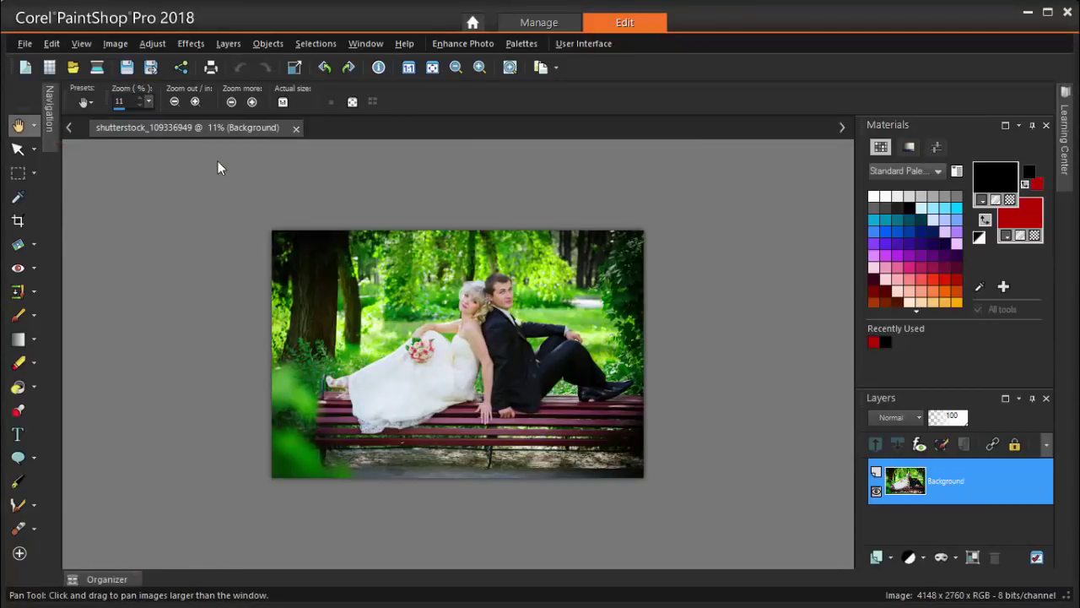
- Show the Learning Center palette, then collapse it to the side
{"action": "right_click", "coordinate": [394, 106]}
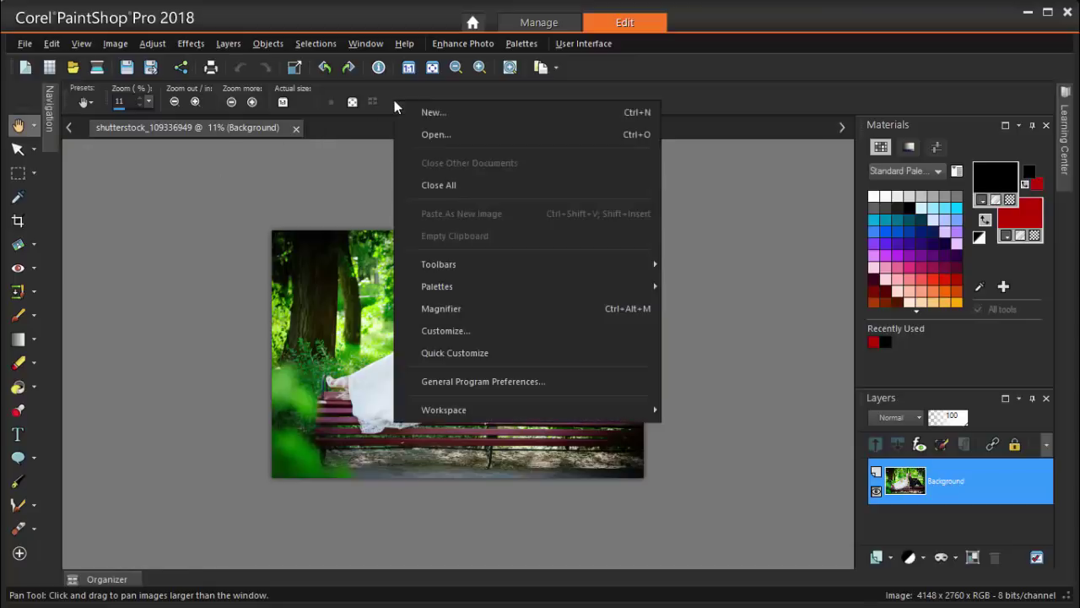
{"action": "mouse_move", "coordinate": [458, 290]}
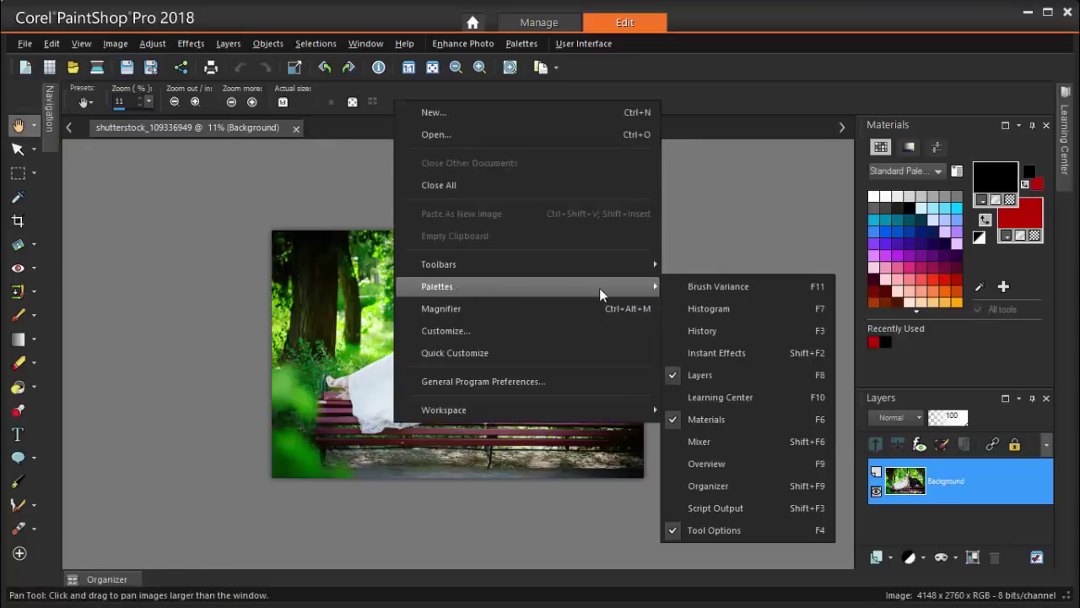
{"action": "left_click", "coordinate": [728, 398]}
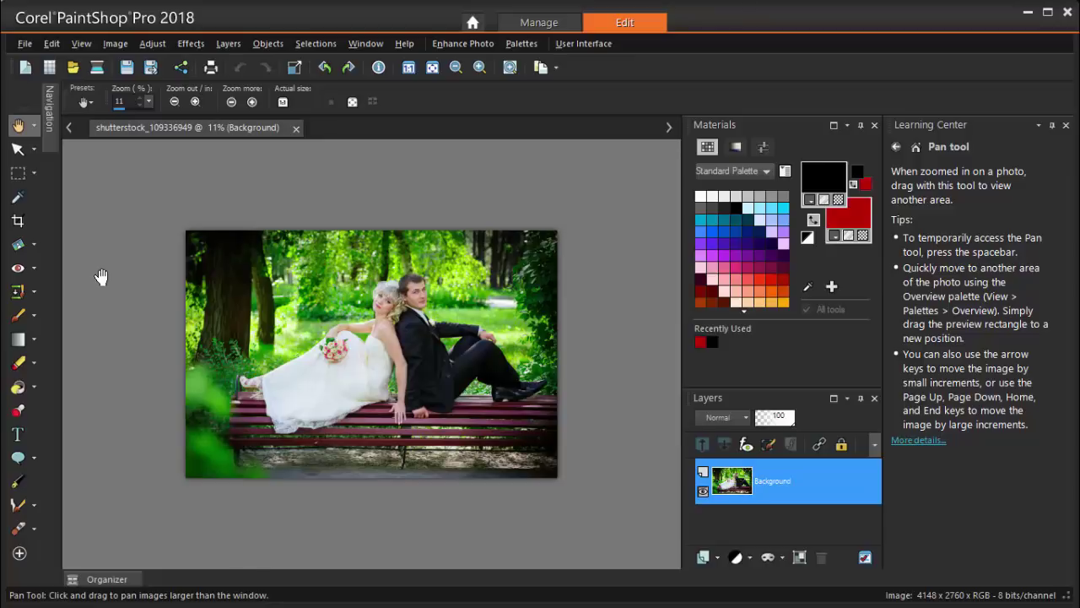
{"action": "left_click", "coordinate": [1052, 126]}
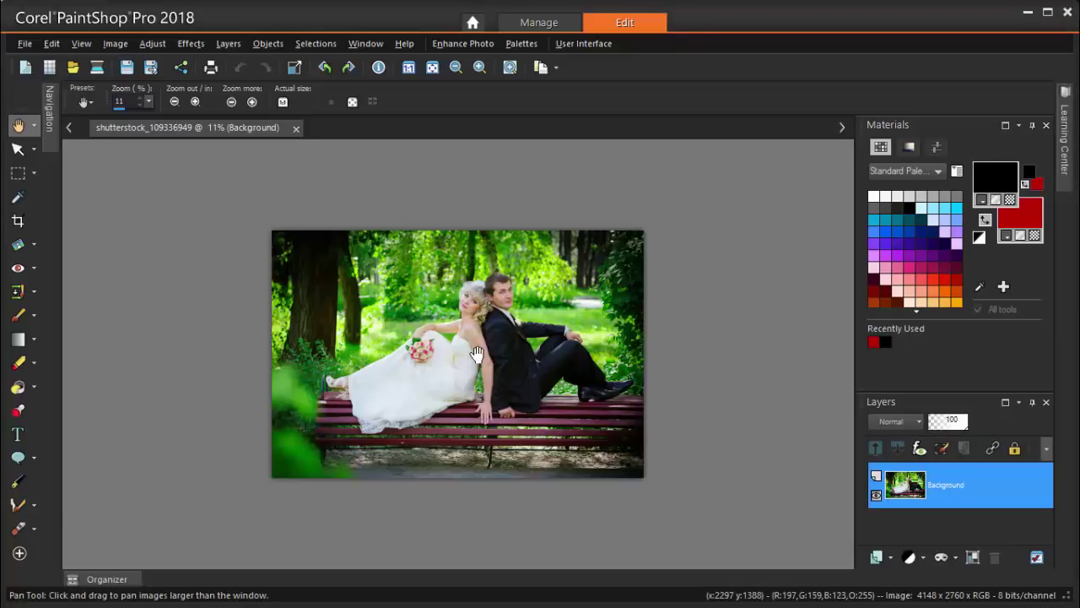
- Enlarge the Layers panel, duplicate the Background layer and rename the copy 'Grayscale'
{"action": "scroll", "coordinate": [477, 353], "scroll_direction": "up", "scroll_amount": 3}
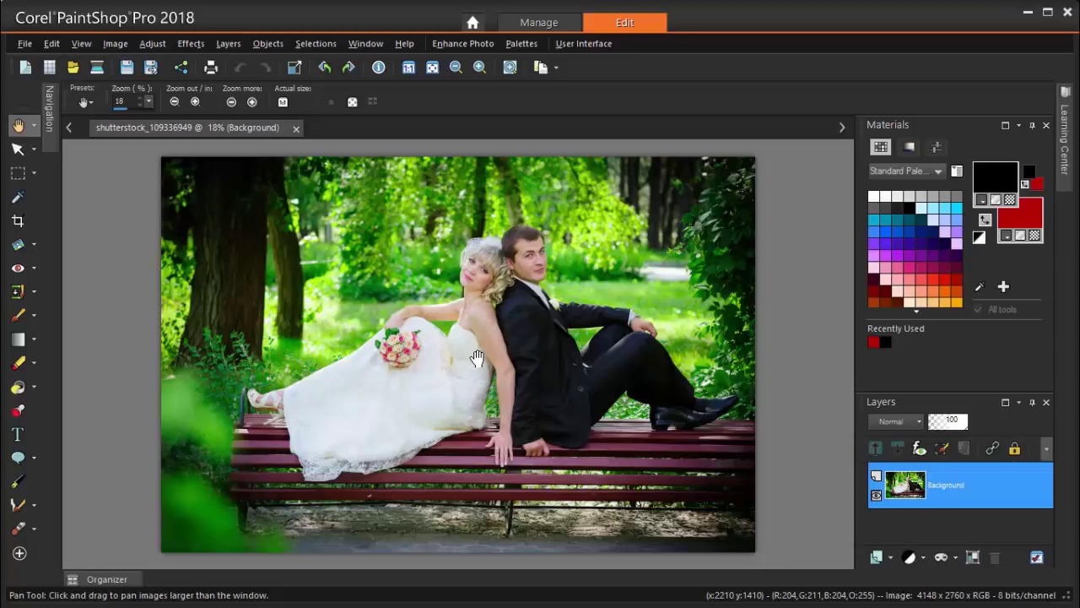
{"action": "left_click_drag", "start_coordinate": [927, 391], "coordinate": [925, 353]}
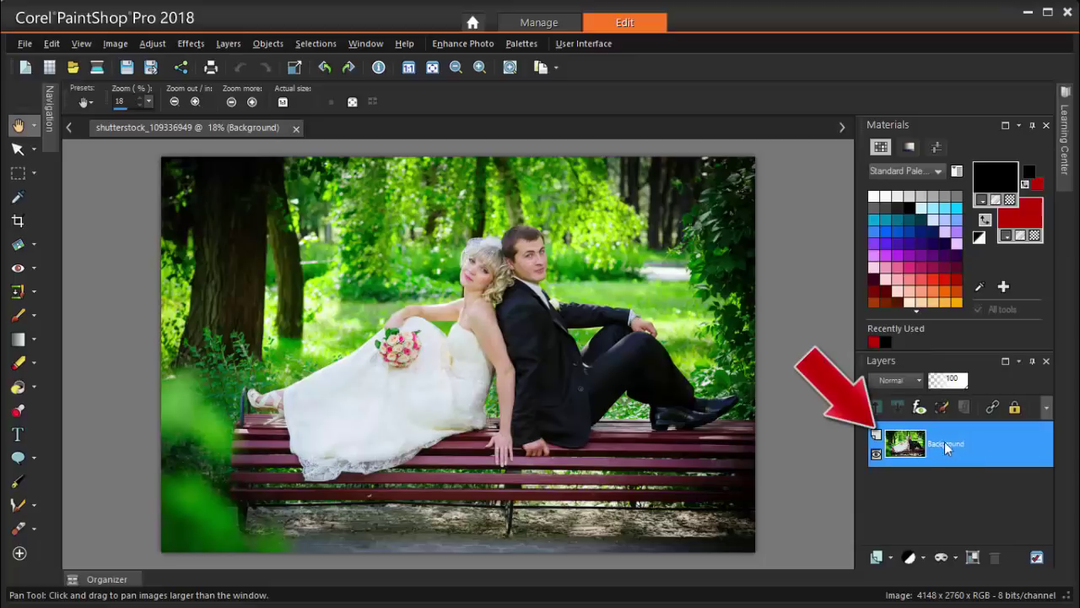
{"action": "right_click", "coordinate": [941, 439]}
{"action": "left_click", "coordinate": [980, 471]}
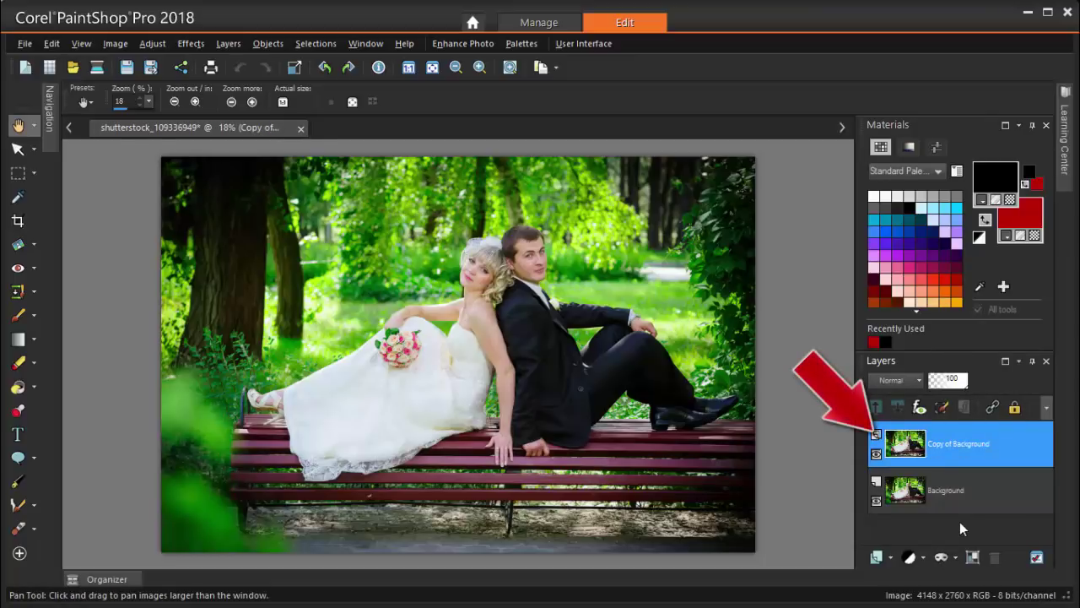
{"action": "double_click", "coordinate": [958, 446]}
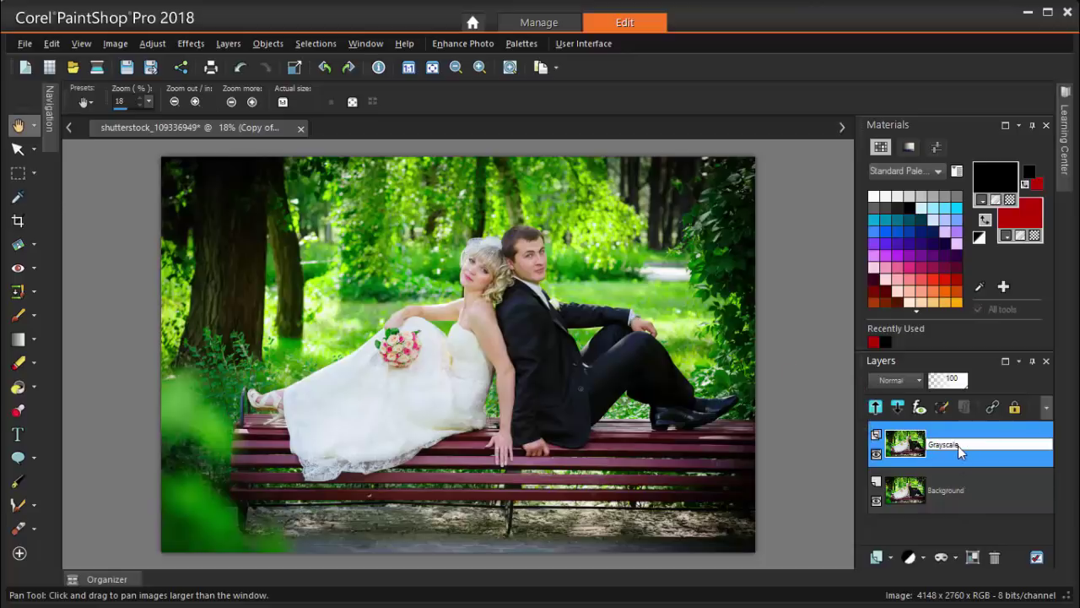
{"action": "left_click", "coordinate": [831, 480]}
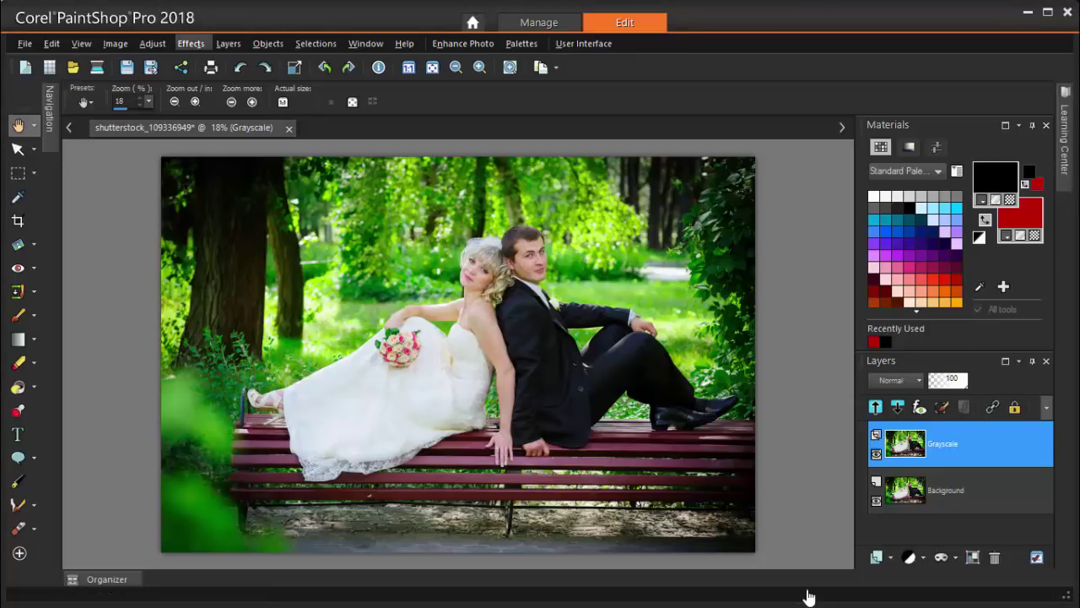
- Apply Black and White Film to the Grayscale layer with Brightness -54 and Clarify 73
{"action": "key", "text": "alt+c"}
{"action": "key", "text": "Down"}
{"action": "key", "text": "Down"}
{"action": "key", "text": "Right"}
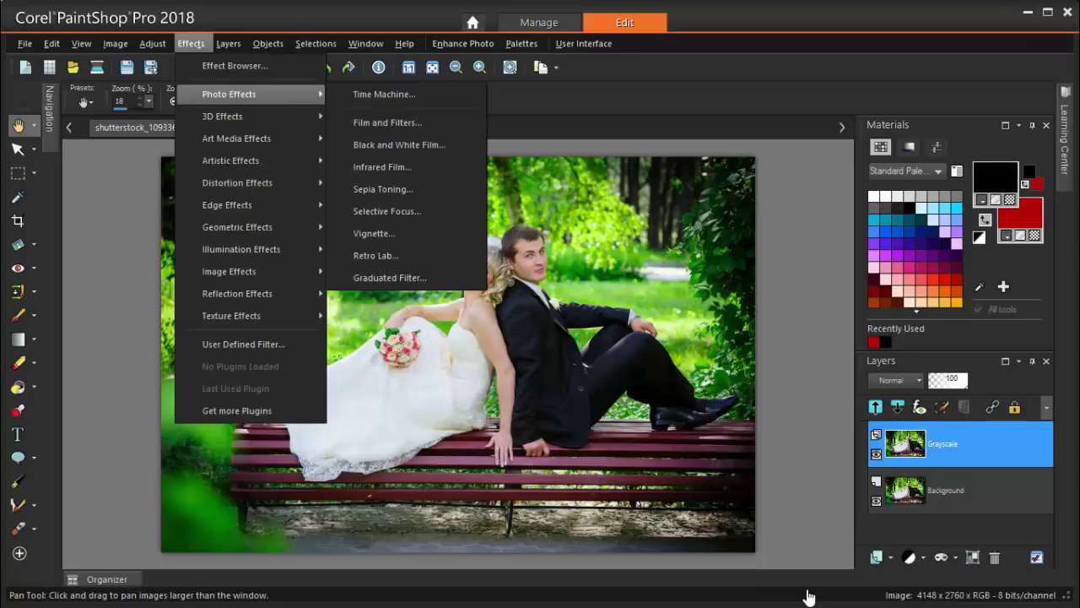
{"action": "key", "text": "Down"}
{"action": "key", "text": "Down"}
{"action": "key", "text": "Return"}
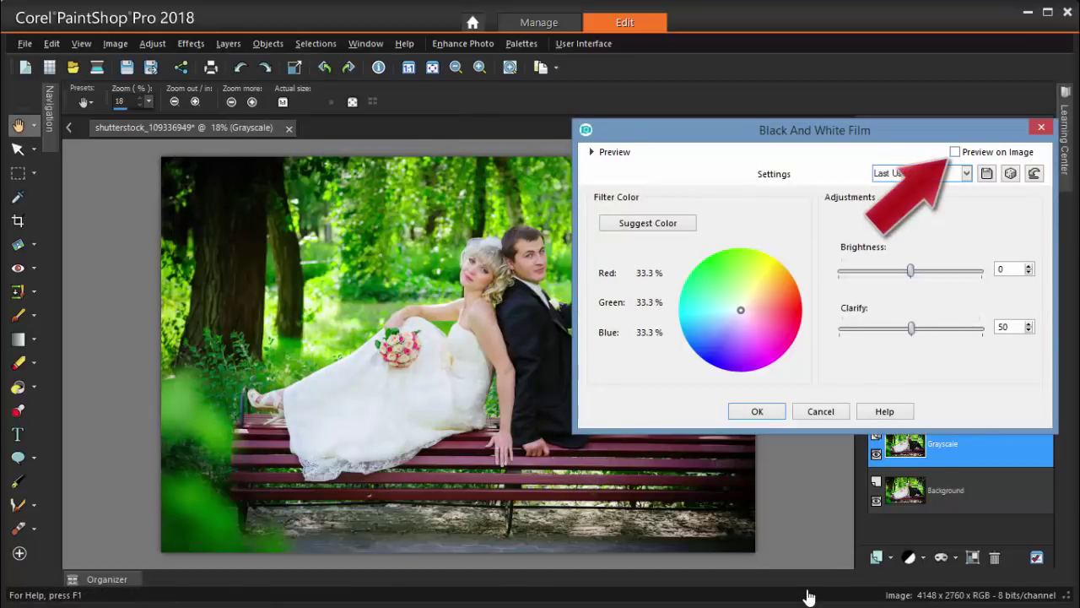
{"action": "key", "text": "alt+i"}
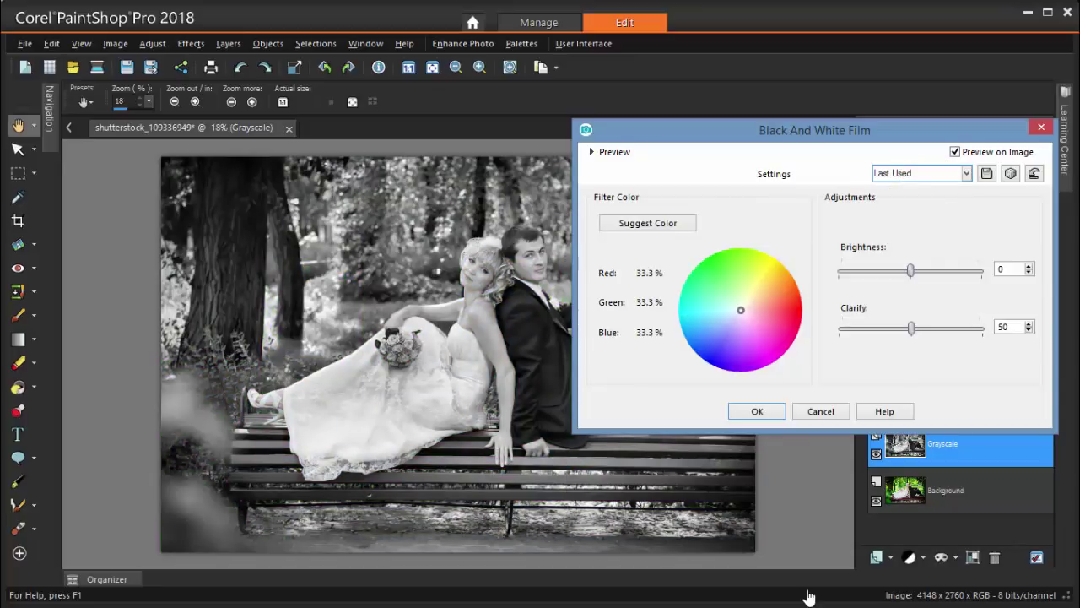
{"action": "type", "text": "-10"}
{"action": "key", "text": "alt+i"}
{"action": "type", "text": "-54"}
{"action": "key", "text": "Tab"}
{"action": "key", "text": "Right"}
{"action": "key", "text": "Right"}
{"action": "key", "text": "Right"}
{"action": "key", "text": "Right"}
{"action": "key", "text": "Right"}
{"action": "key", "text": "Right"}
{"action": "key", "text": "Right"}
{"action": "key", "text": "Right"}
{"action": "key", "text": "Right"}
{"action": "key", "text": "Right"}
{"action": "key", "text": "Right"}
{"action": "key", "text": "Right"}
{"action": "key", "text": "Right"}
{"action": "key", "text": "Right"}
{"action": "key", "text": "Right"}
{"action": "key", "text": "Right"}
{"action": "key", "text": "Right"}
{"action": "key", "text": "Right"}
{"action": "key", "text": "Right"}
{"action": "key", "text": "Right"}
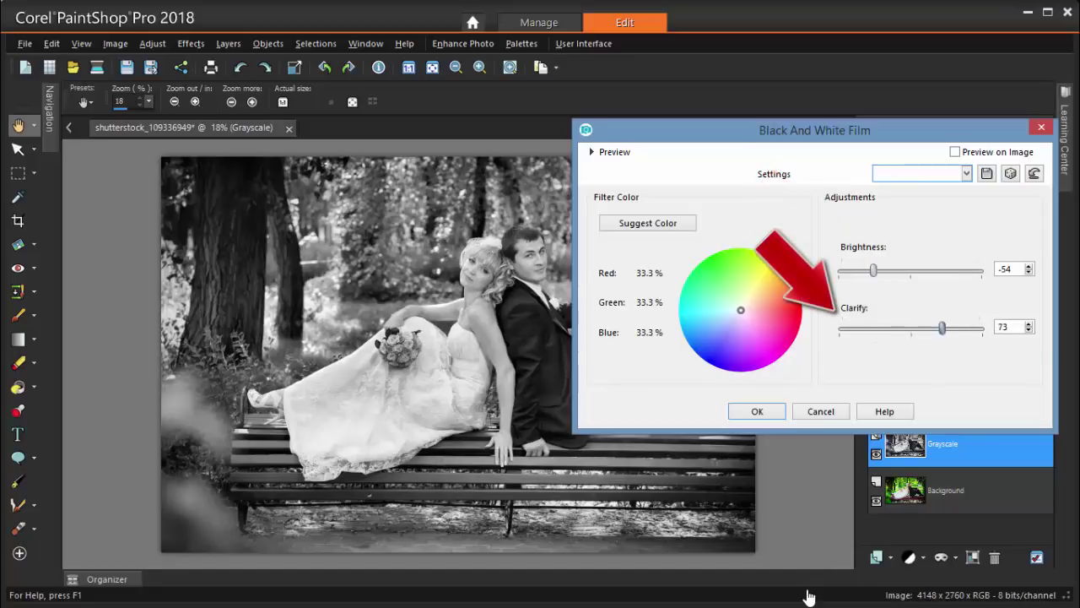
{"action": "key", "text": "Return"}
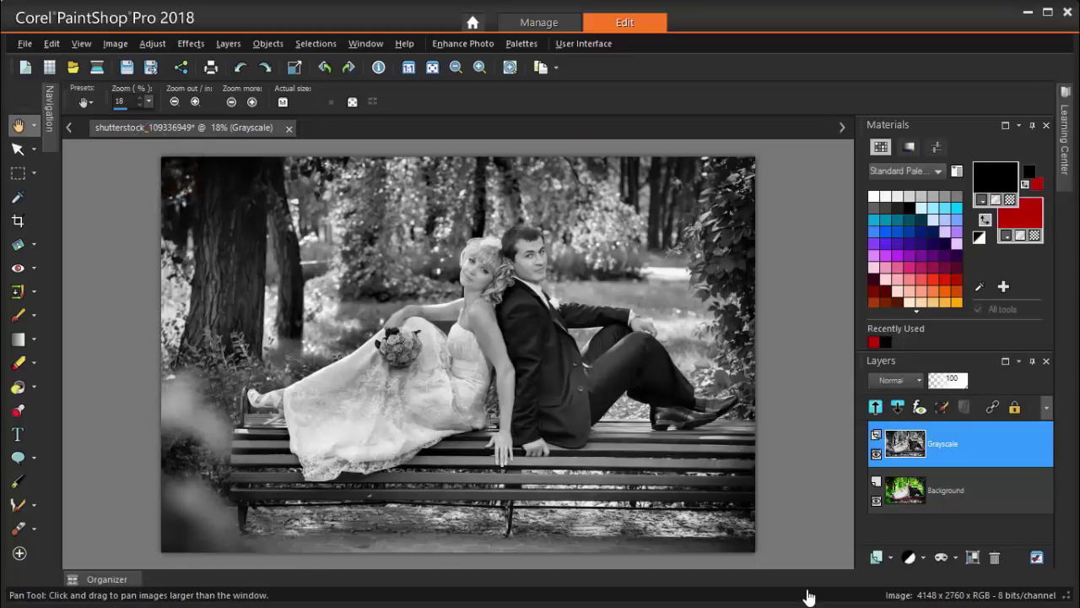
- Duplicate Background into a layer named 'Sepia' and hide the Grayscale layer
{"action": "left_click", "coordinate": [976, 491]}
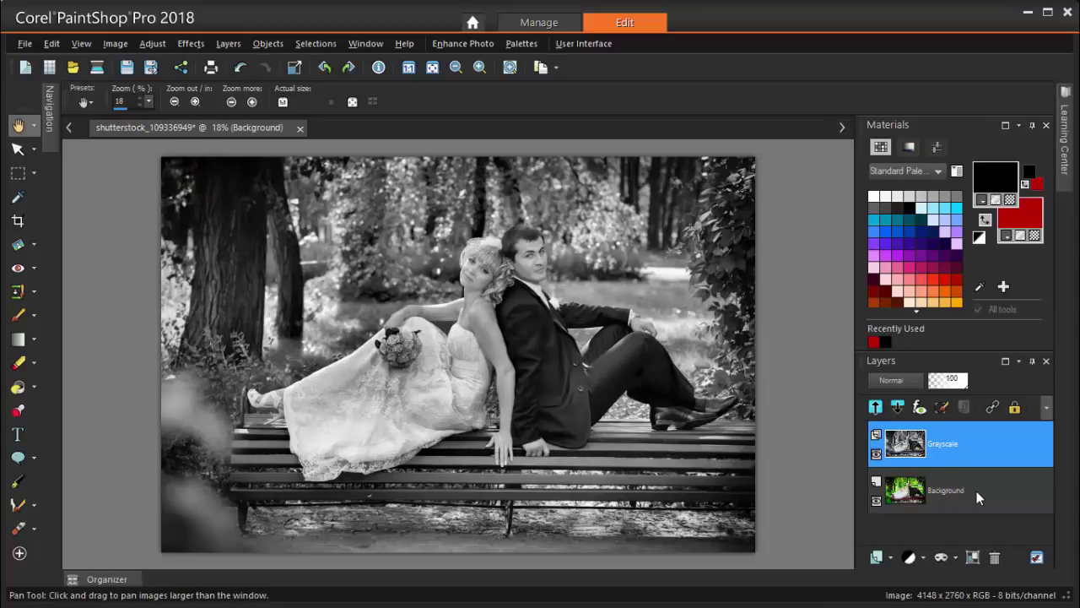
{"action": "right_click", "coordinate": [977, 488]}
{"action": "left_click", "coordinate": [1018, 305]}
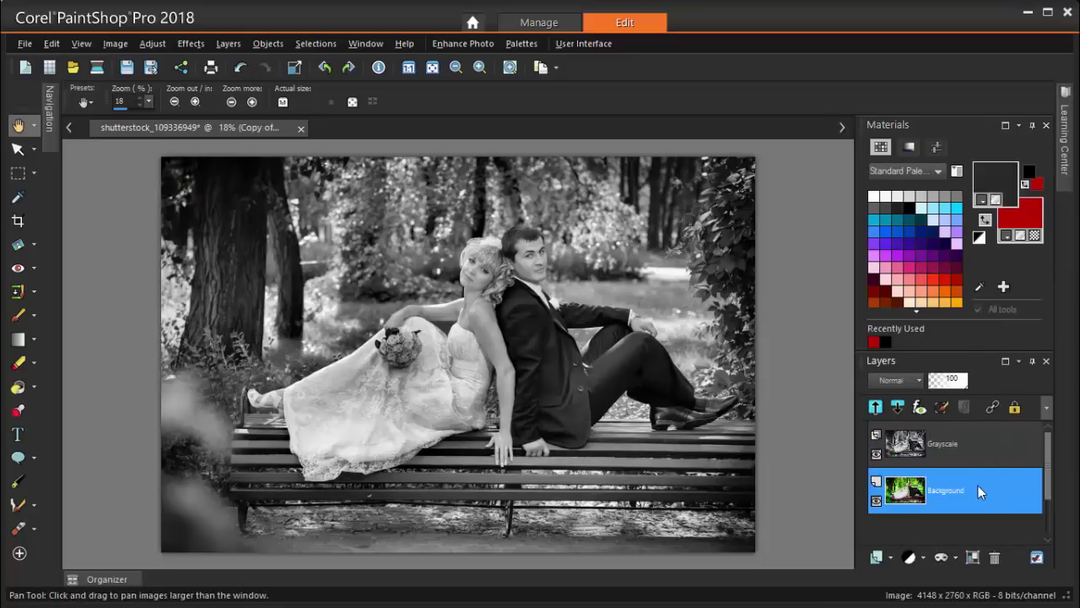
{"action": "double_click", "coordinate": [962, 490]}
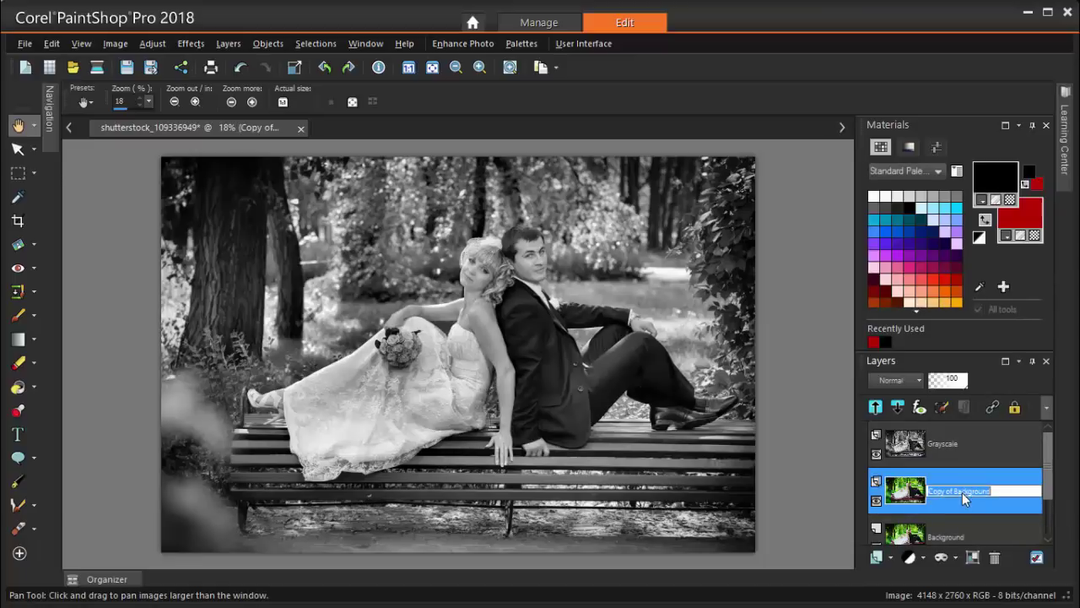
{"action": "type", "text": "Sepia"}
{"action": "key", "text": "Return"}
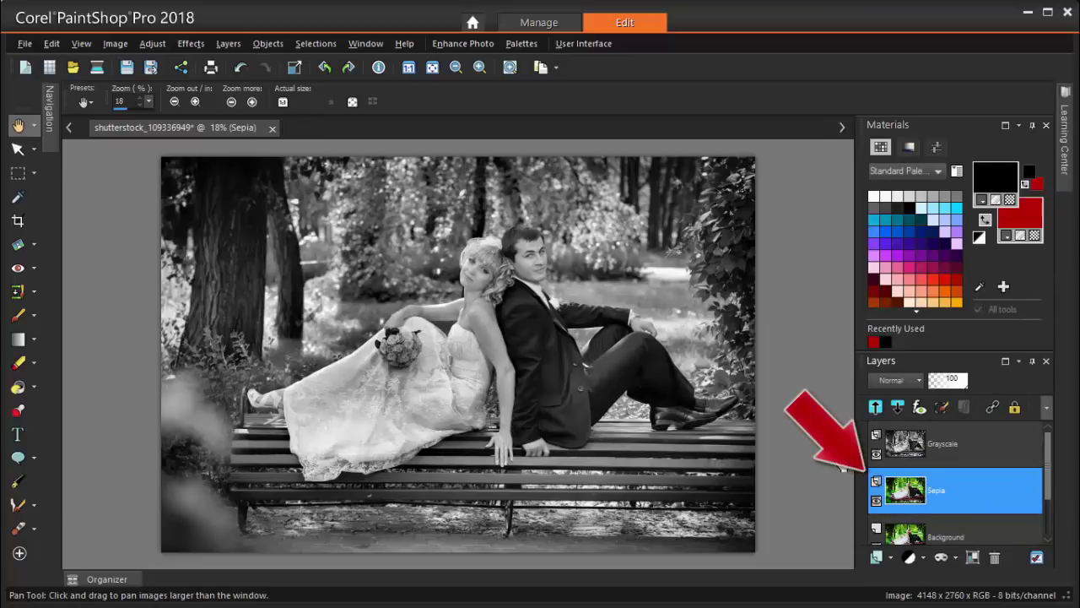
{"action": "left_click", "coordinate": [876, 454]}
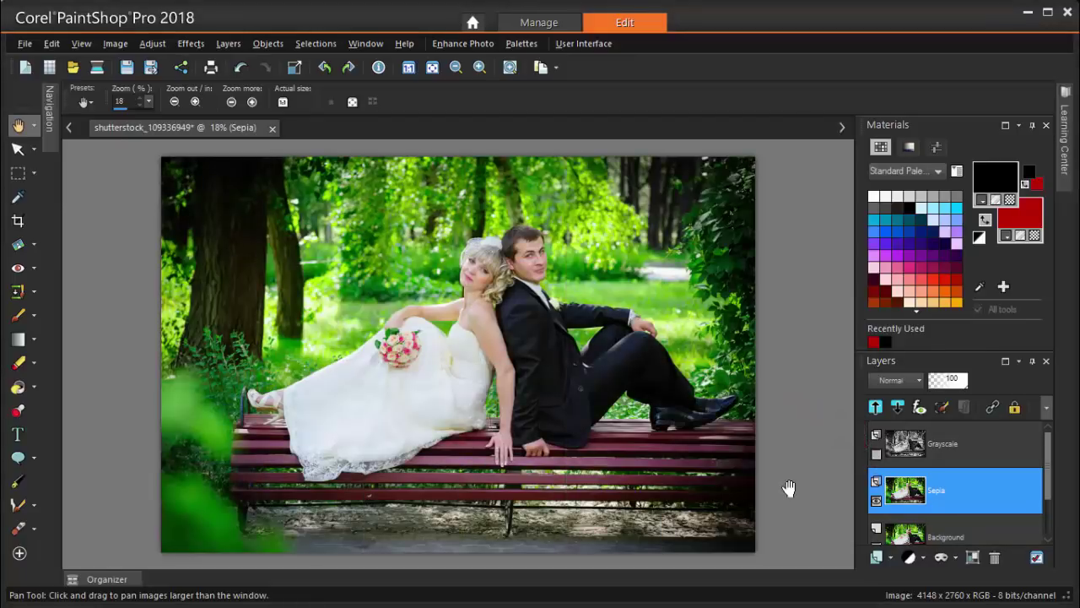
- Apply the Sepia Medium age instant effect to the Sepia layer
{"action": "left_click", "coordinate": [192, 43]}
{"action": "mouse_move", "coordinate": [231, 92]}
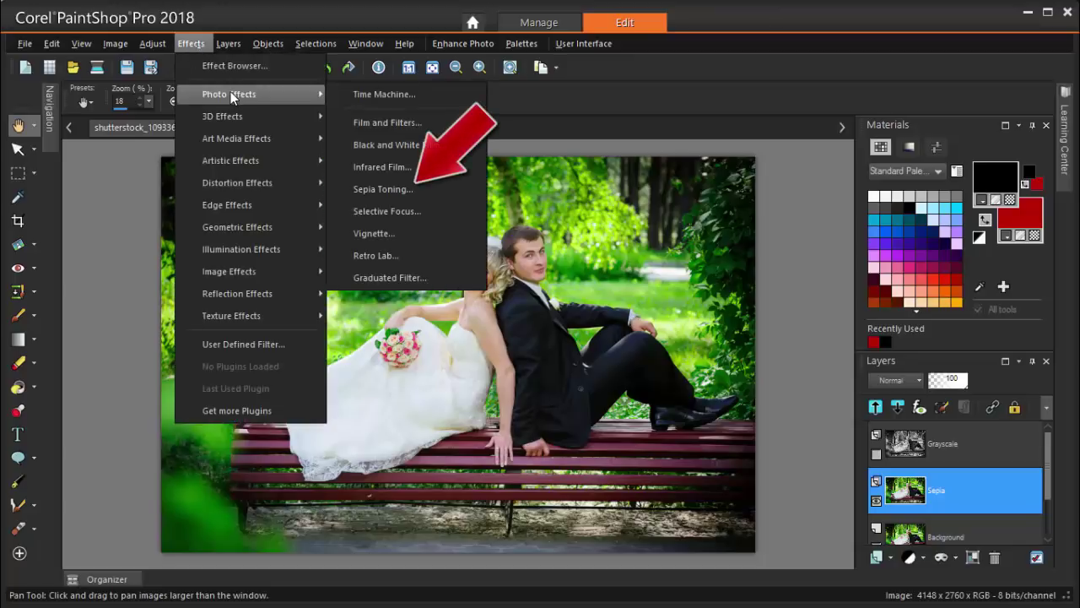
{"action": "left_click", "coordinate": [228, 12]}
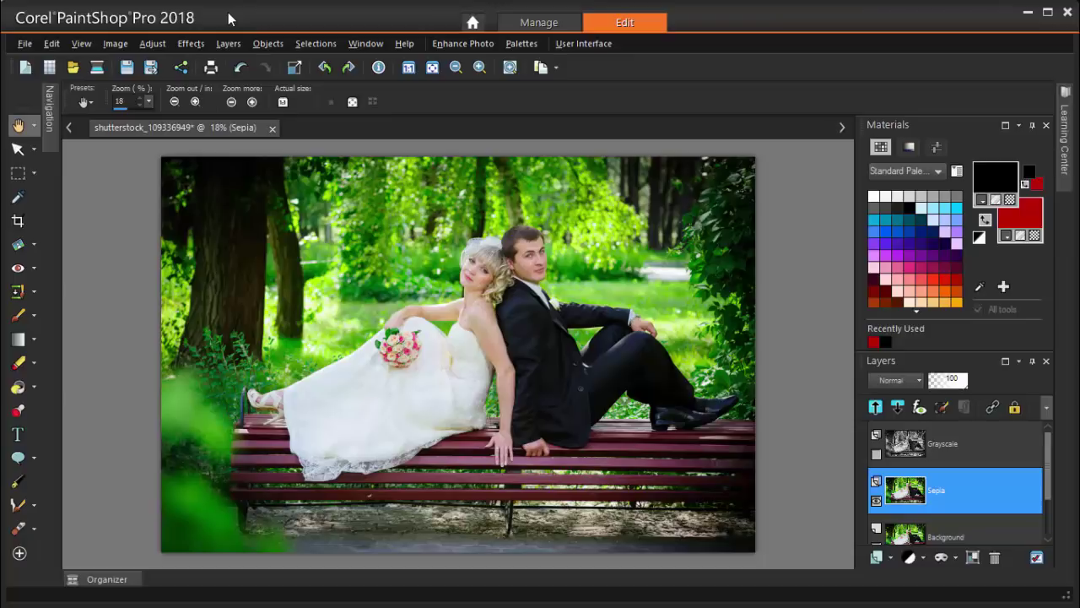
{"action": "right_click", "coordinate": [439, 93]}
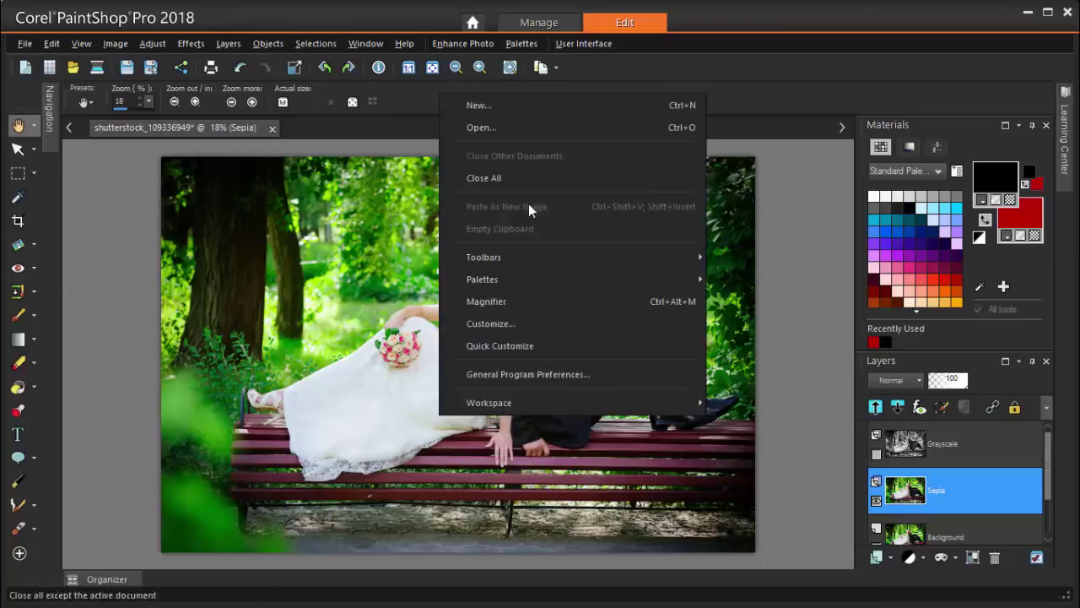
{"action": "mouse_move", "coordinate": [589, 278]}
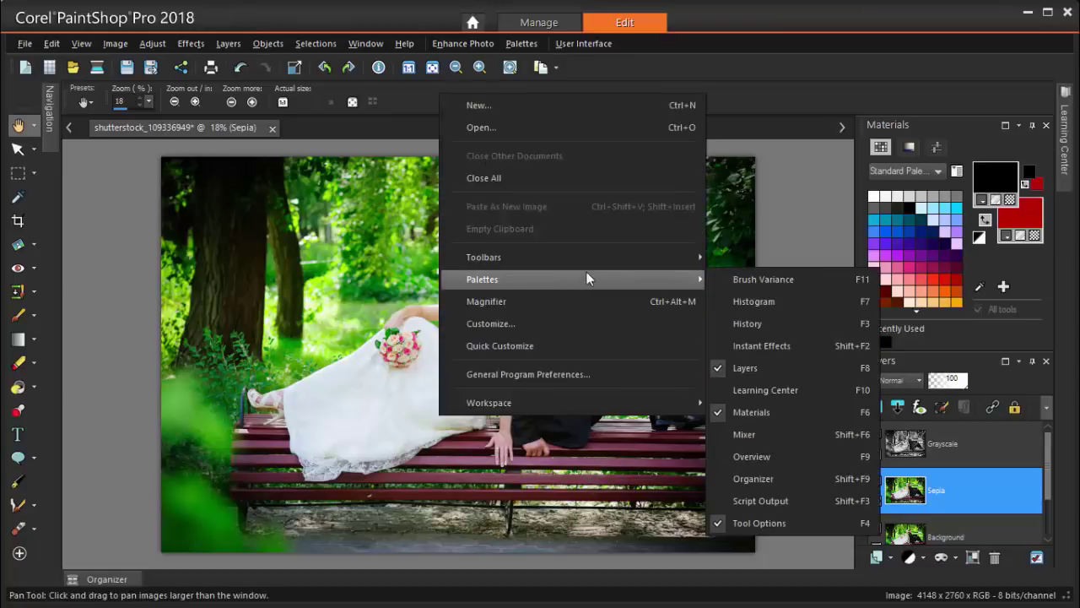
{"action": "left_click", "coordinate": [750, 346]}
{"action": "left_click_drag", "start_coordinate": [848, 320], "coordinate": [864, 560]}
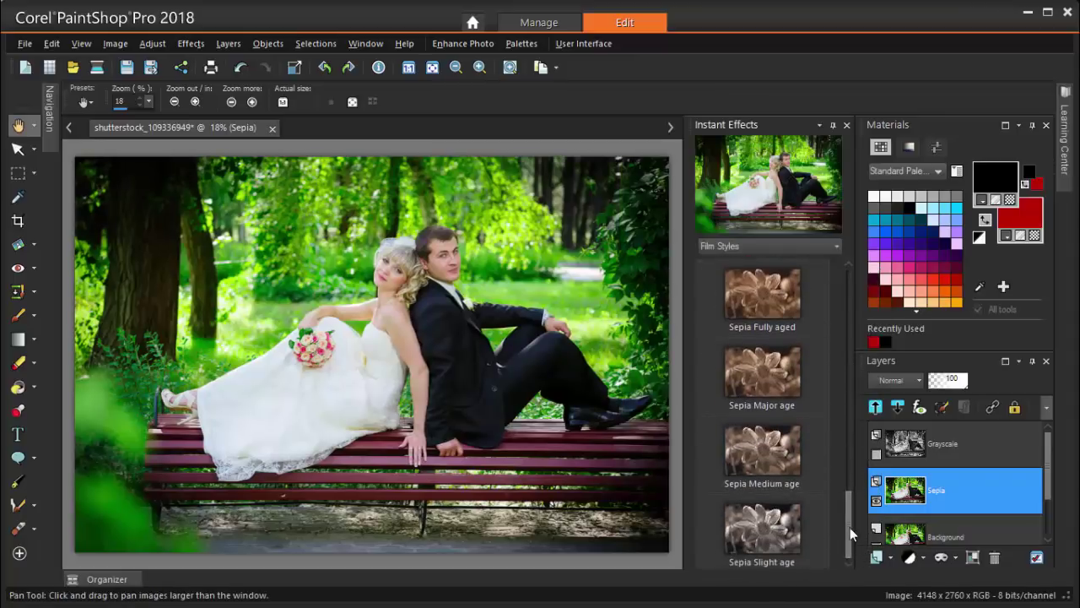
{"action": "left_click", "coordinate": [764, 449]}
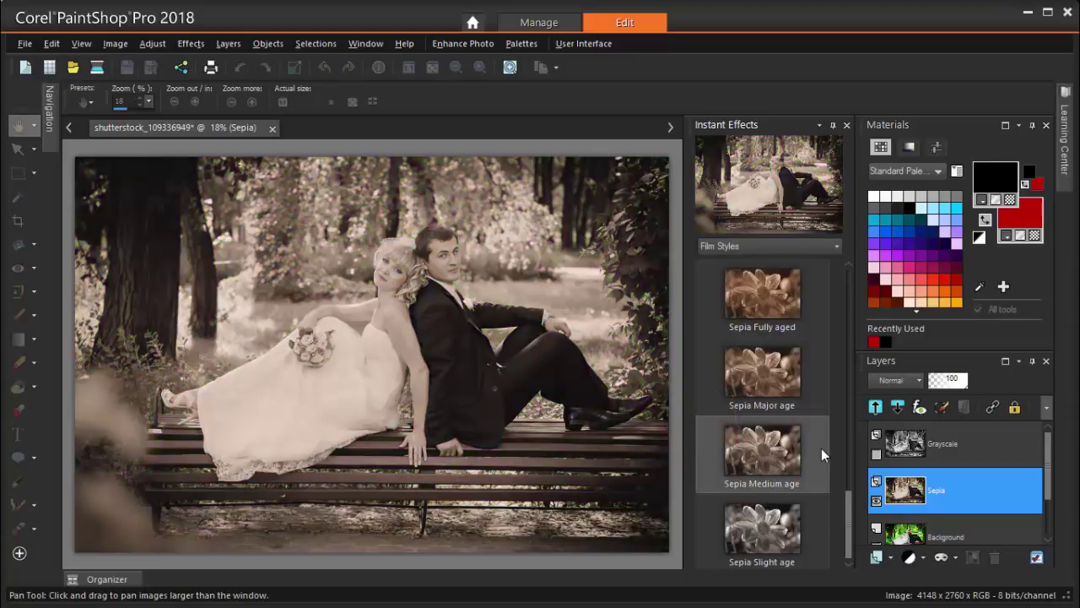
- Duplicate Background again, move the copy to the top and name it 'Masked Color'
{"action": "left_click", "coordinate": [846, 125]}
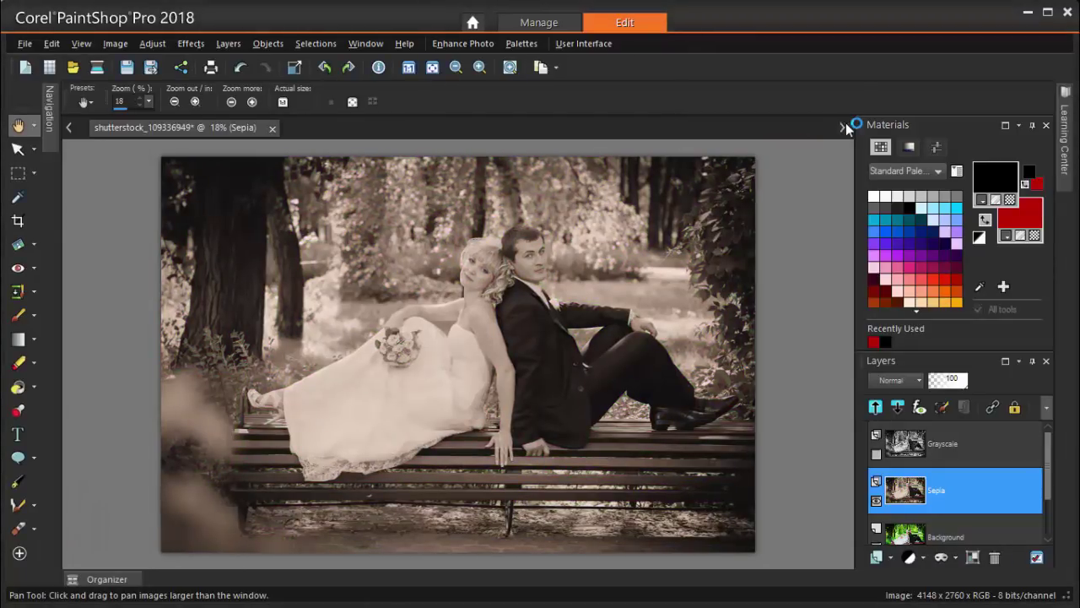
{"action": "left_click", "coordinate": [955, 536]}
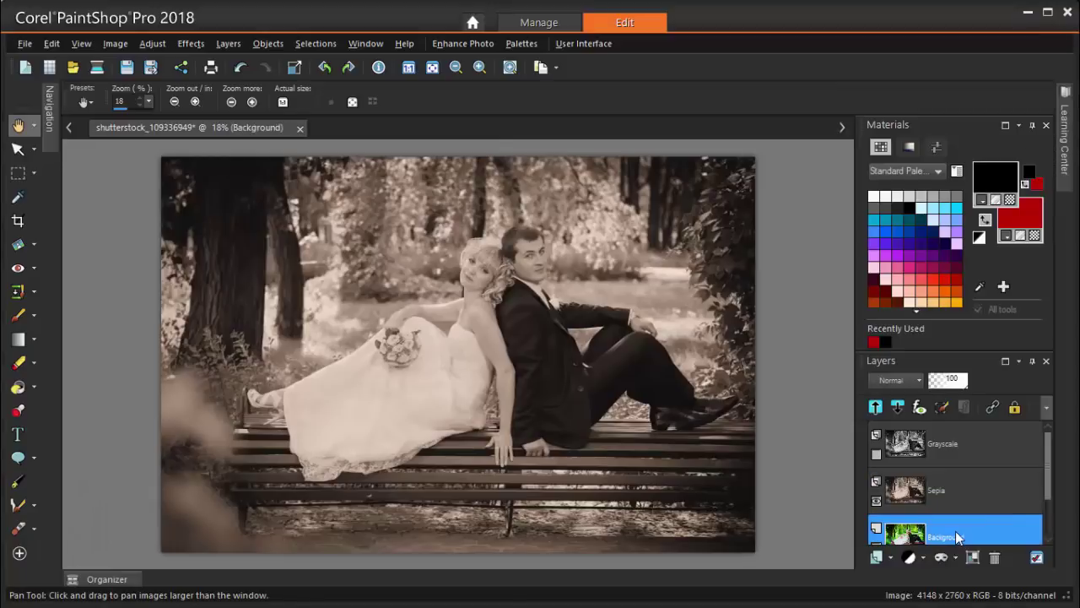
{"action": "left_click_drag", "start_coordinate": [1047, 501], "coordinate": [1047, 529]}
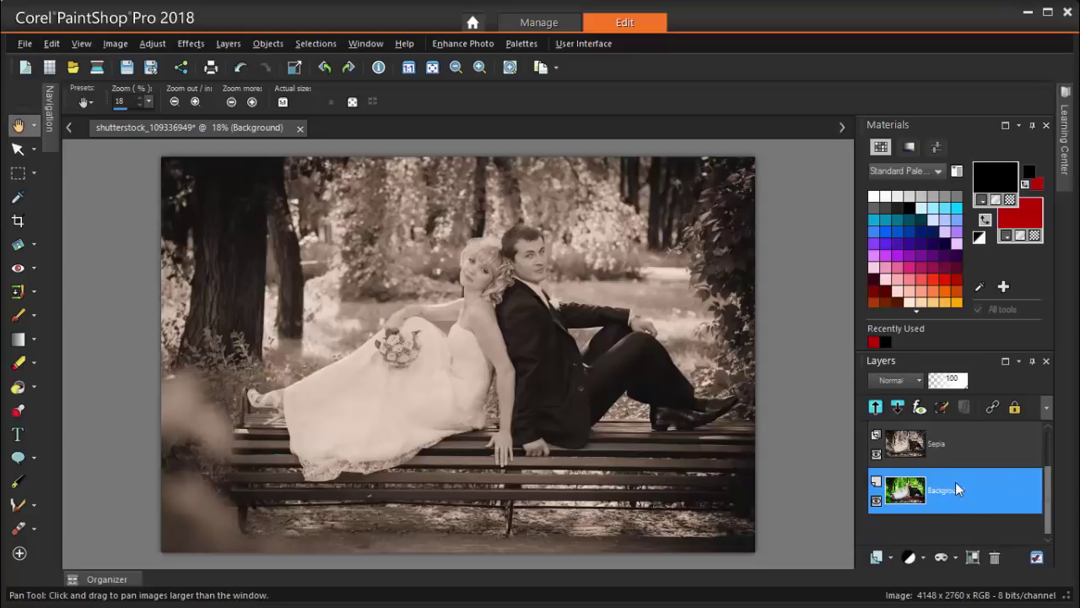
{"action": "right_click", "coordinate": [955, 485]}
{"action": "left_click", "coordinate": [1018, 319]}
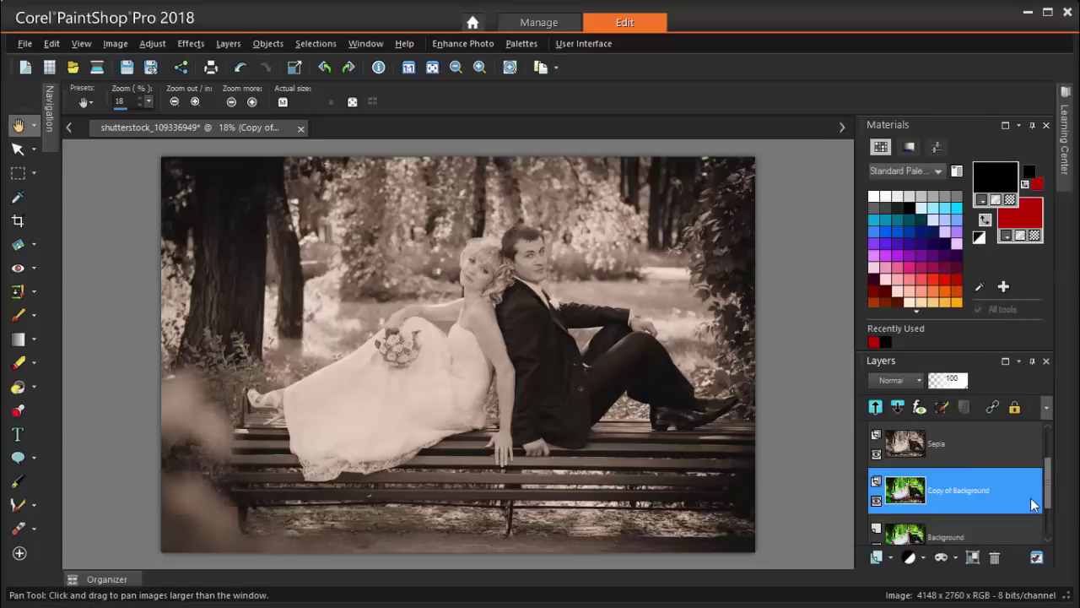
{"action": "left_click_drag", "start_coordinate": [944, 495], "coordinate": [894, 435]}
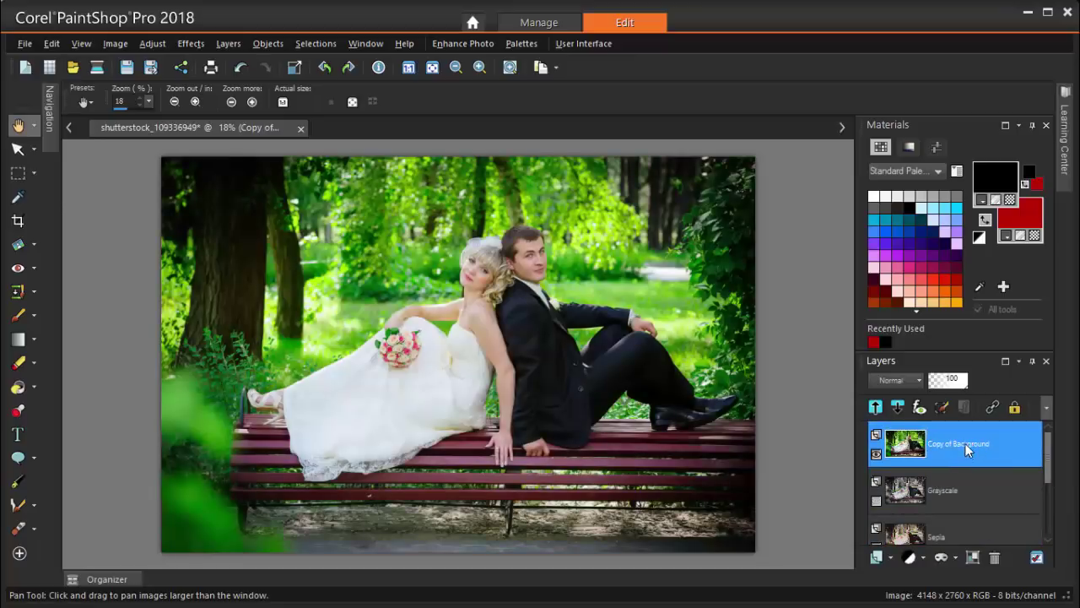
{"action": "left_click", "coordinate": [965, 443]}
{"action": "type", "text": "Masked Color"}
{"action": "key", "text": "Return"}
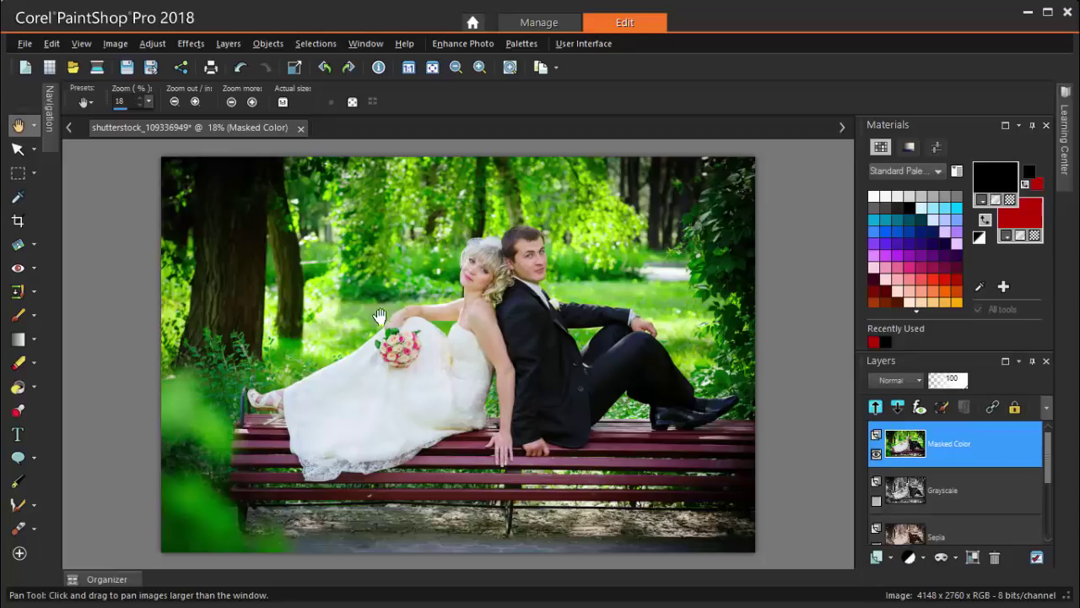
- Brush over the groom's suit and the bride's dress with the Smart Selection Brush
{"action": "left_click", "coordinate": [33, 174]}
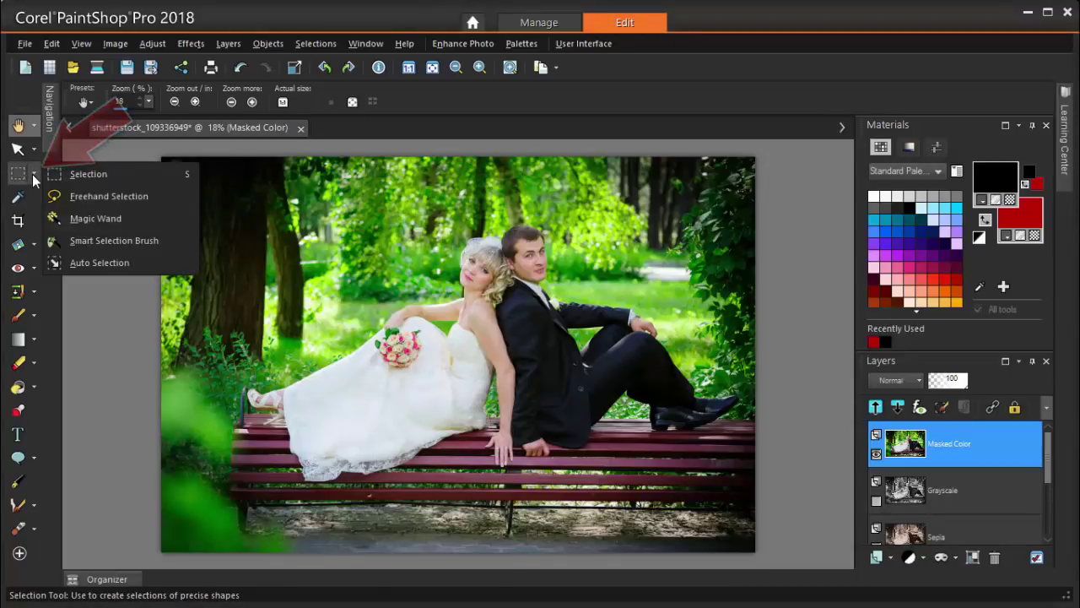
{"action": "left_click", "coordinate": [107, 241]}
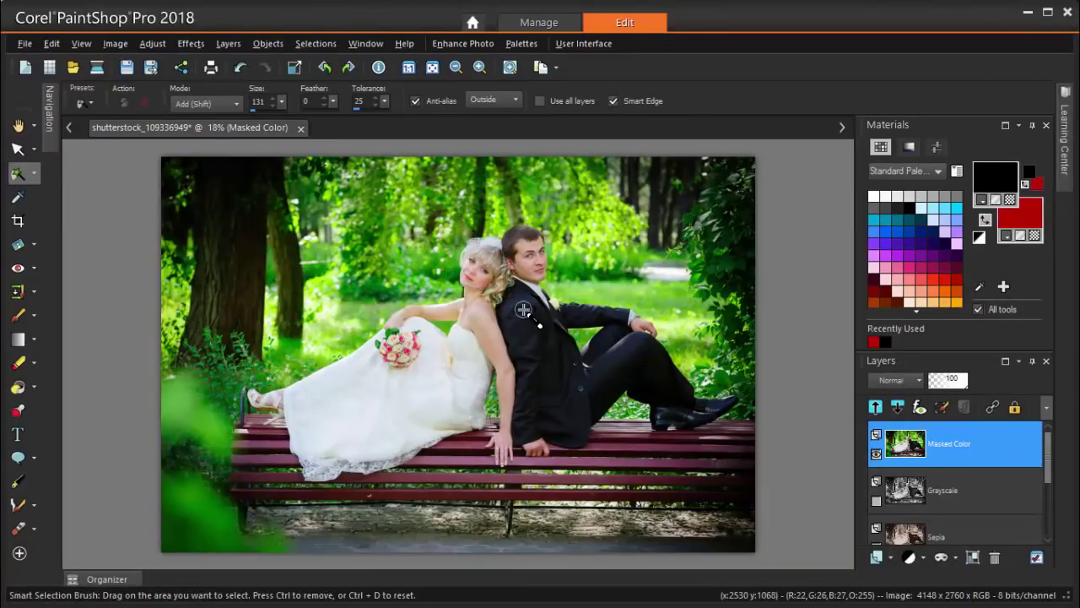
{"action": "left_click_drag", "start_coordinate": [523, 311], "coordinate": [562, 339]}
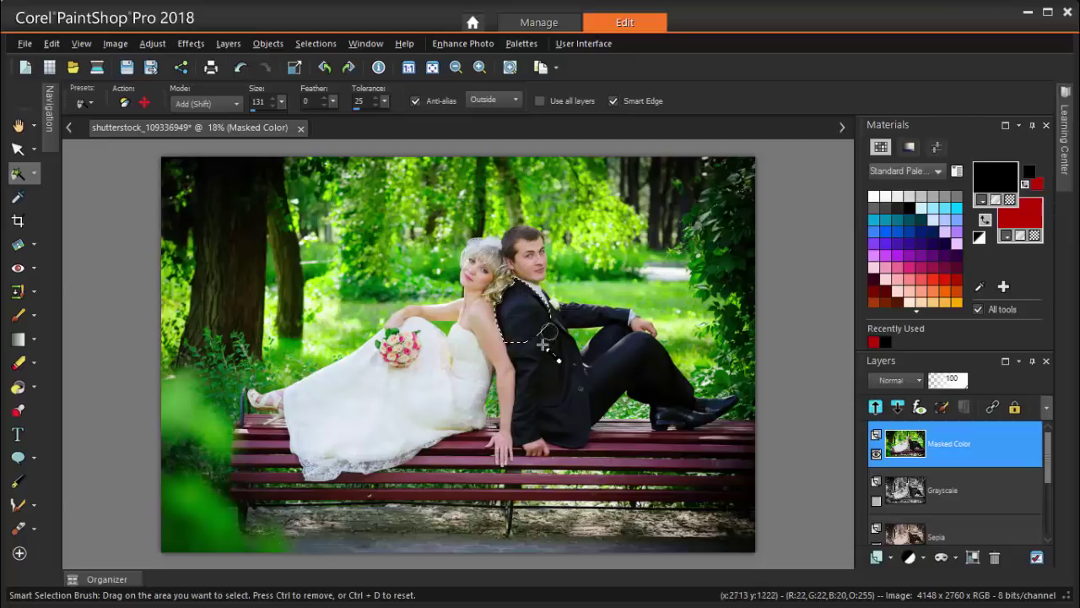
{"action": "mouse_move", "coordinate": [564, 414]}
{"action": "left_mouse_down"}
{"action": "mouse_move", "coordinate": [640, 358]}
{"action": "mouse_move", "coordinate": [655, 361]}
{"action": "mouse_move", "coordinate": [695, 415]}
{"action": "left_mouse_up"}
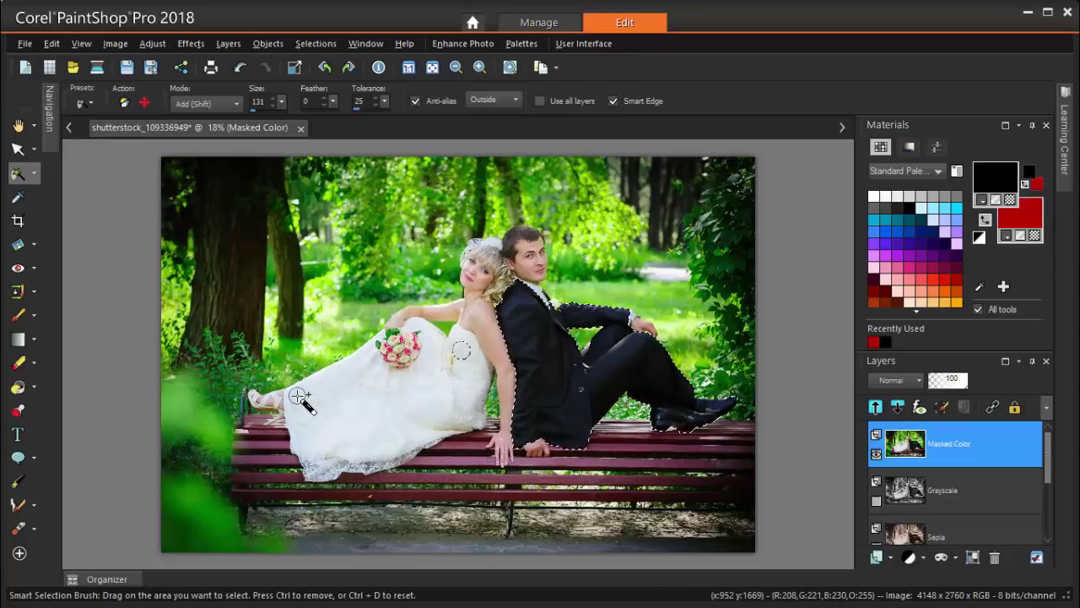
{"action": "mouse_move", "coordinate": [301, 397]}
{"action": "left_mouse_down"}
{"action": "mouse_move", "coordinate": [424, 393]}
{"action": "mouse_move", "coordinate": [504, 363]}
{"action": "left_mouse_up"}
{"action": "left_click", "coordinate": [454, 314]}
{"action": "left_click_drag", "start_coordinate": [453, 314], "coordinate": [526, 332]}
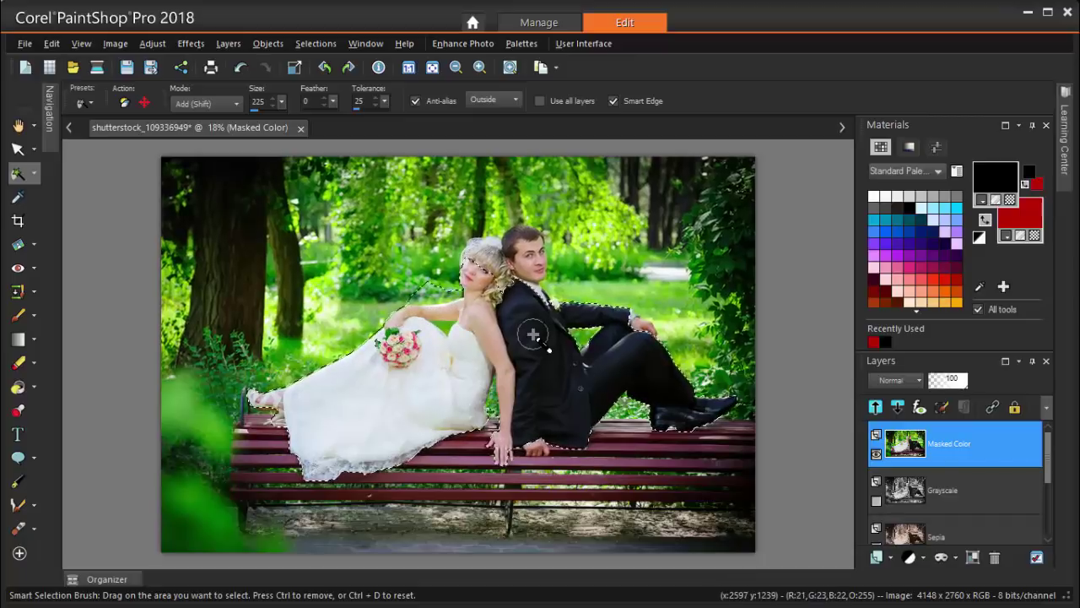
- Set brush size 116 and add the faces, hair, veil and groom's hand to the selection
{"action": "scroll", "coordinate": [515, 246], "scroll_direction": "up", "scroll_amount": 2}
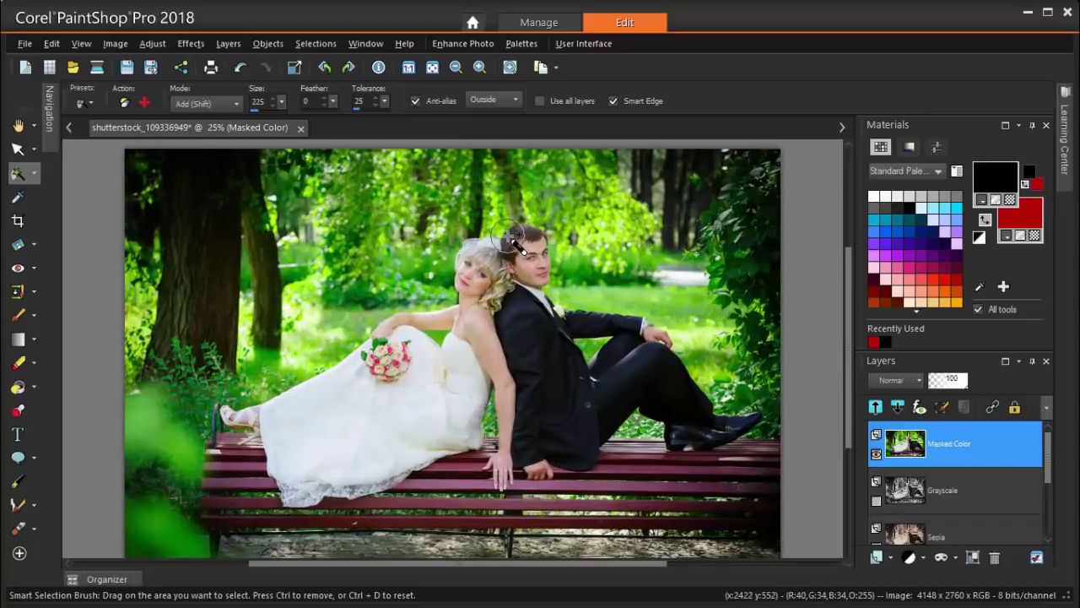
{"action": "scroll", "coordinate": [515, 246], "scroll_direction": "up", "scroll_amount": 2}
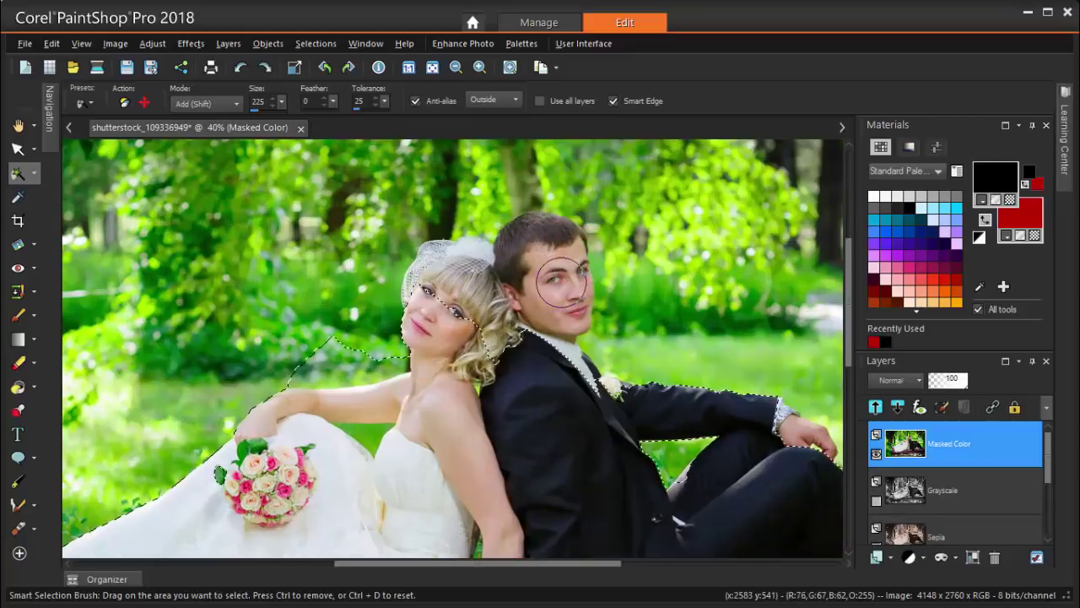
{"action": "left_click_drag", "start_coordinate": [561, 282], "coordinate": [549, 253]}
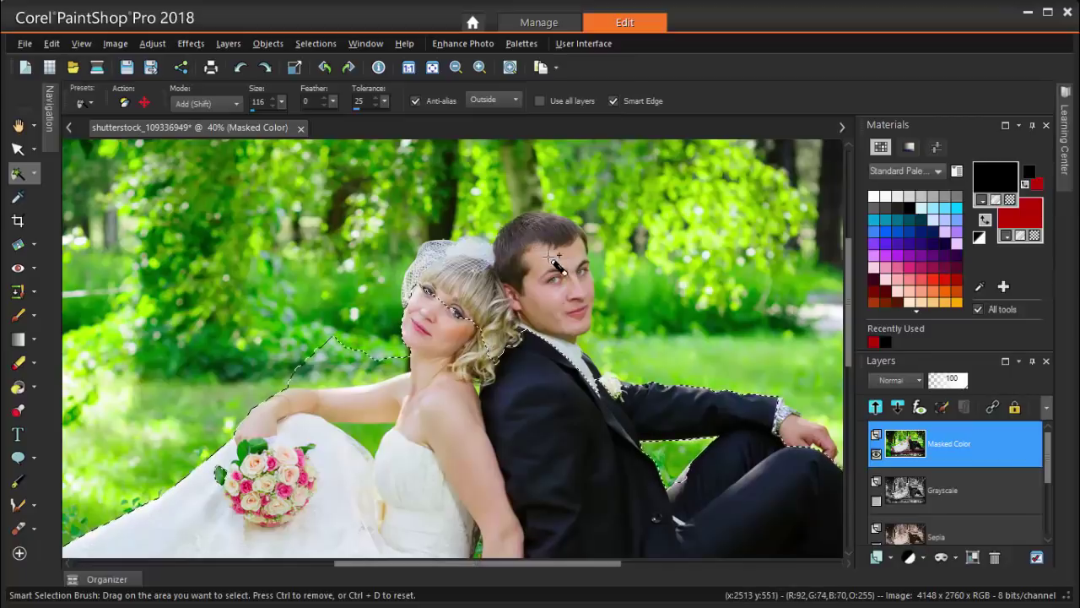
{"action": "mouse_move", "coordinate": [554, 261]}
{"action": "left_mouse_down"}
{"action": "mouse_move", "coordinate": [549, 380]}
{"action": "mouse_move", "coordinate": [554, 351]}
{"action": "mouse_move", "coordinate": [523, 236]}
{"action": "mouse_move", "coordinate": [455, 269]}
{"action": "mouse_move", "coordinate": [481, 319]}
{"action": "mouse_move", "coordinate": [513, 337]}
{"action": "mouse_move", "coordinate": [458, 310]}
{"action": "left_mouse_up"}
{"action": "key", "text": "ctrl+d"}
{"action": "mouse_move", "coordinate": [512, 369]}
{"action": "left_mouse_down"}
{"action": "mouse_move", "coordinate": [718, 396]}
{"action": "mouse_move", "coordinate": [802, 447]}
{"action": "mouse_move", "coordinate": [671, 390]}
{"action": "left_mouse_up"}
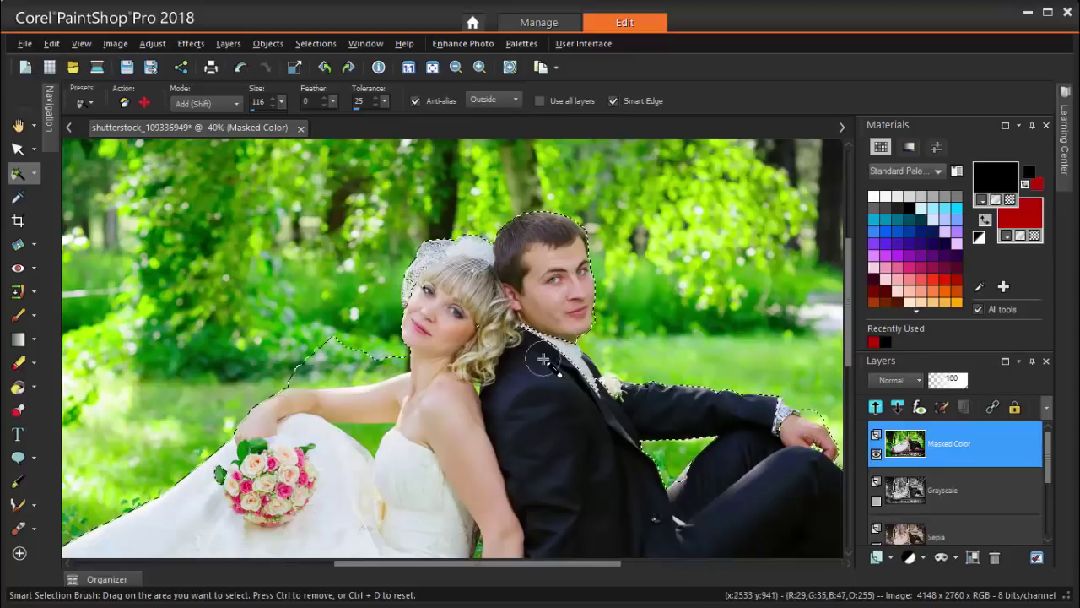
- Switch to Freehand Selection and lasso the area near the groom's wrist
{"action": "left_click", "coordinate": [35, 171]}
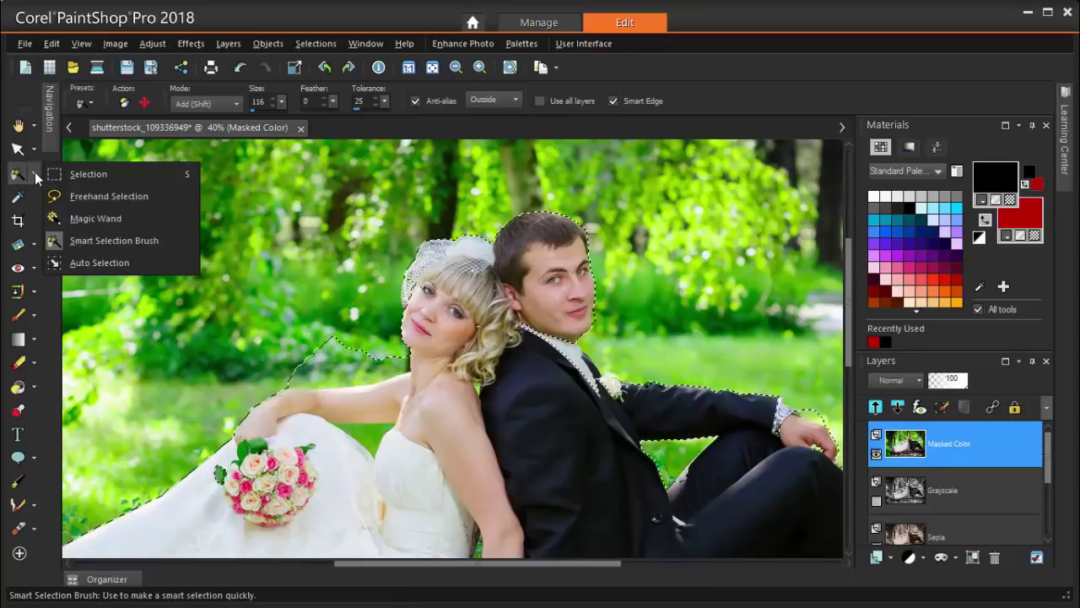
{"action": "left_click", "coordinate": [105, 201]}
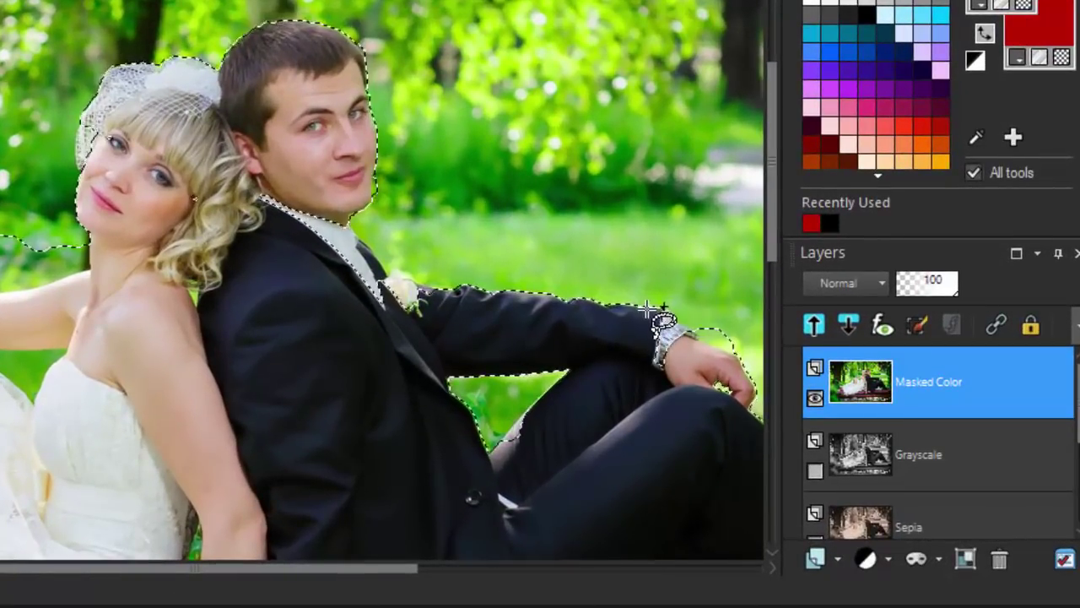
{"action": "mouse_move", "coordinate": [666, 324]}
{"action": "left_mouse_down"}
{"action": "mouse_move", "coordinate": [645, 357]}
{"action": "mouse_move", "coordinate": [683, 382]}
{"action": "mouse_move", "coordinate": [699, 334]}
{"action": "mouse_move", "coordinate": [647, 310]}
{"action": "left_mouse_up"}
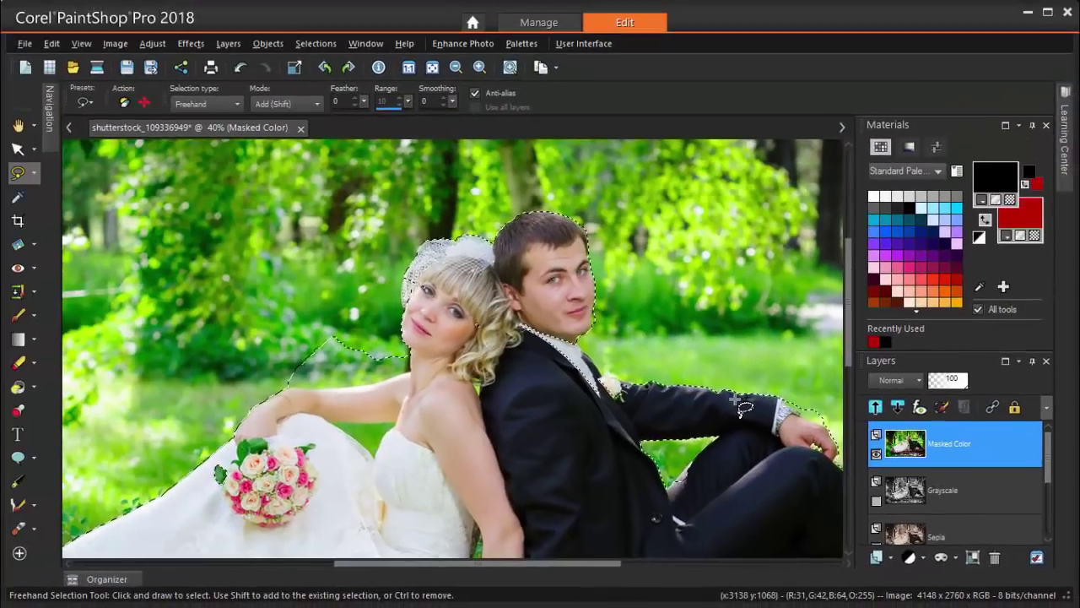
{"action": "scroll", "coordinate": [436, 93], "scroll_direction": "down", "scroll_amount": 2}
{"action": "scroll", "coordinate": [596, 229], "scroll_direction": "down", "scroll_amount": 1}
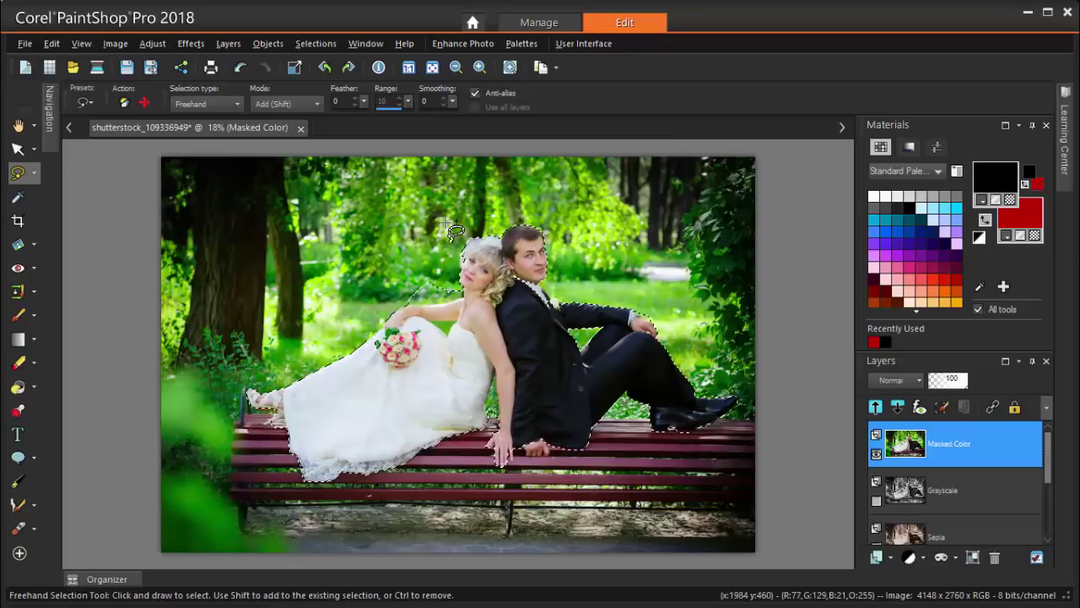
- Invert the selection, delete the background from Masked Color, and deselect
{"action": "left_click", "coordinate": [319, 43]}
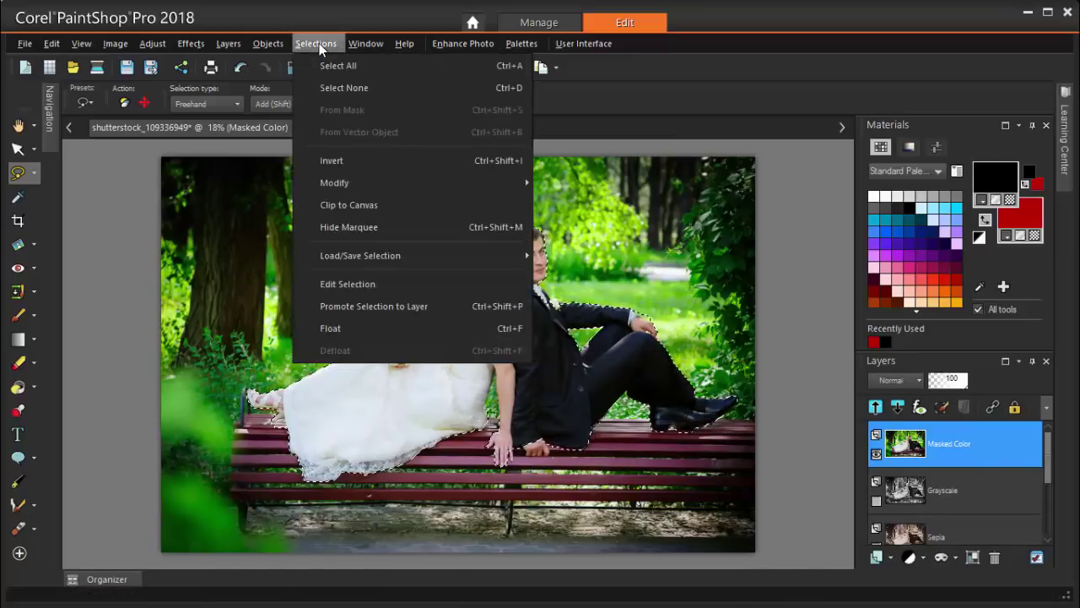
{"action": "left_click", "coordinate": [351, 164]}
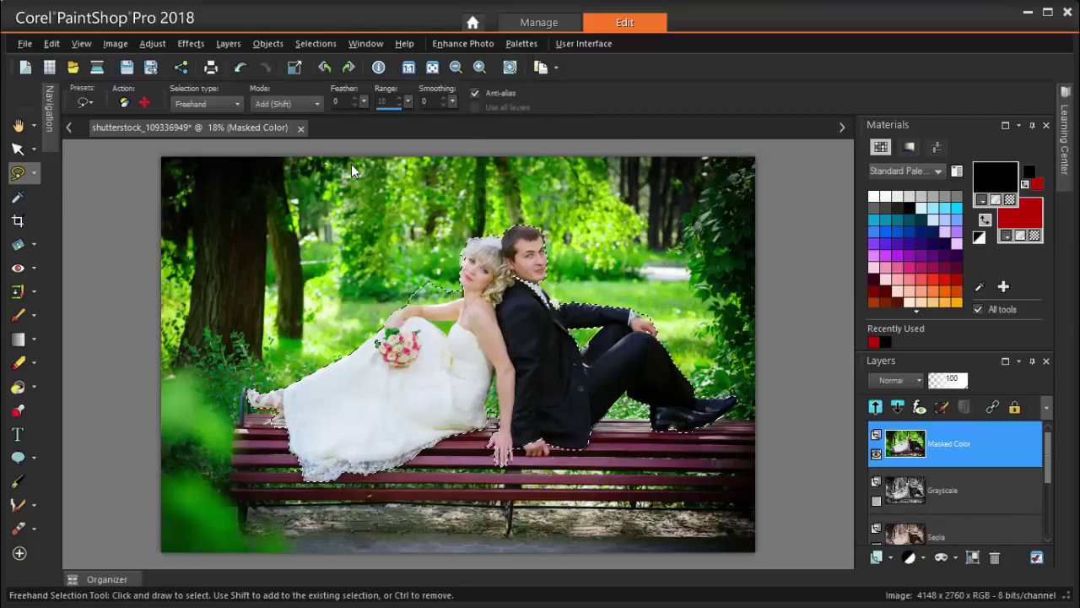
{"action": "key", "text": "Delete"}
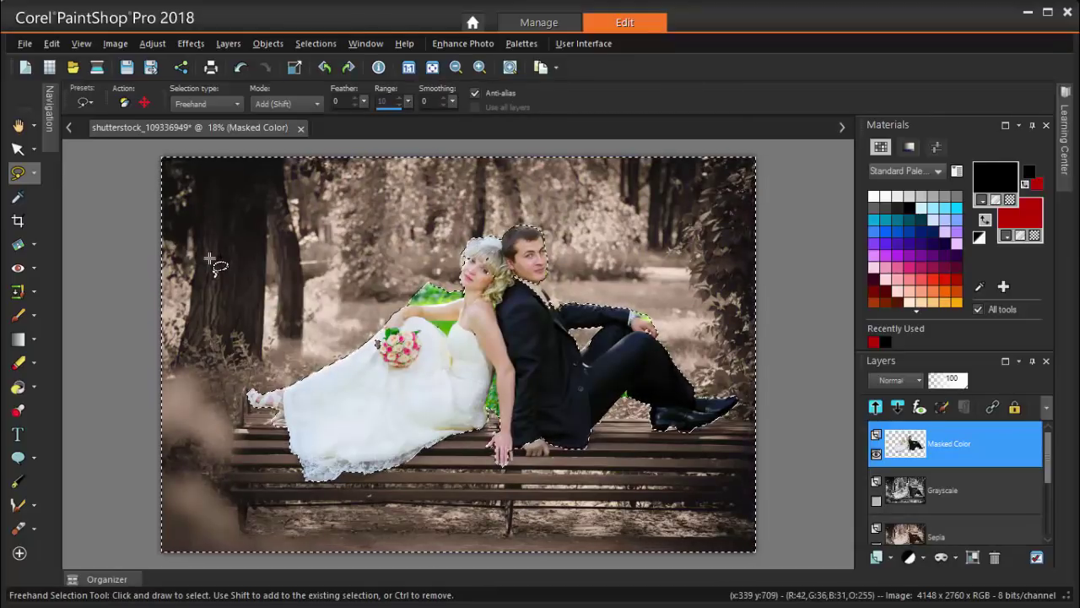
{"action": "key", "text": "ctrl"}
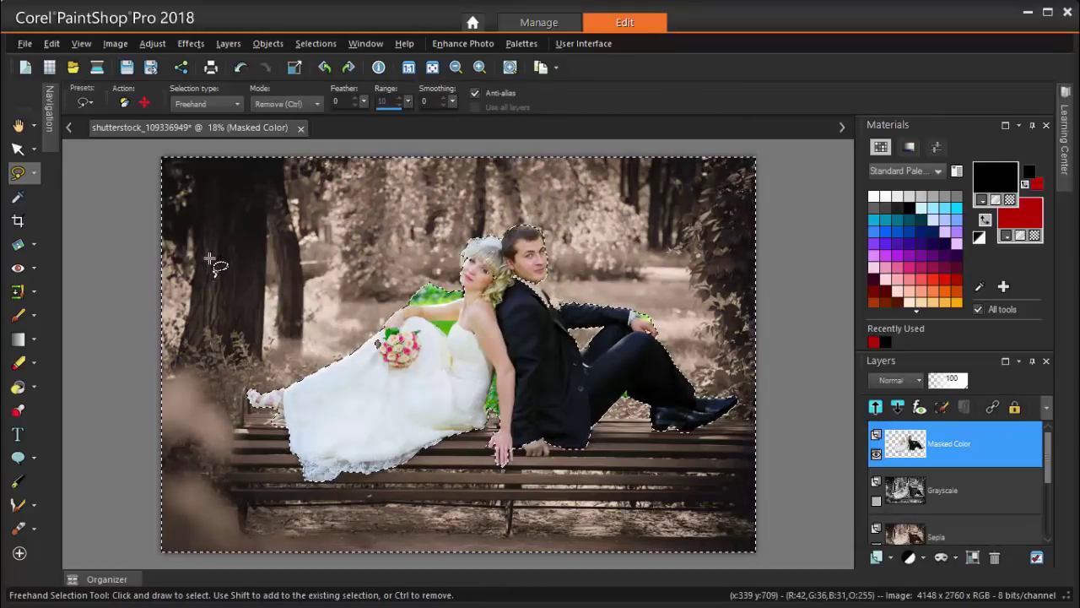
{"action": "key", "text": "ctrl+d"}
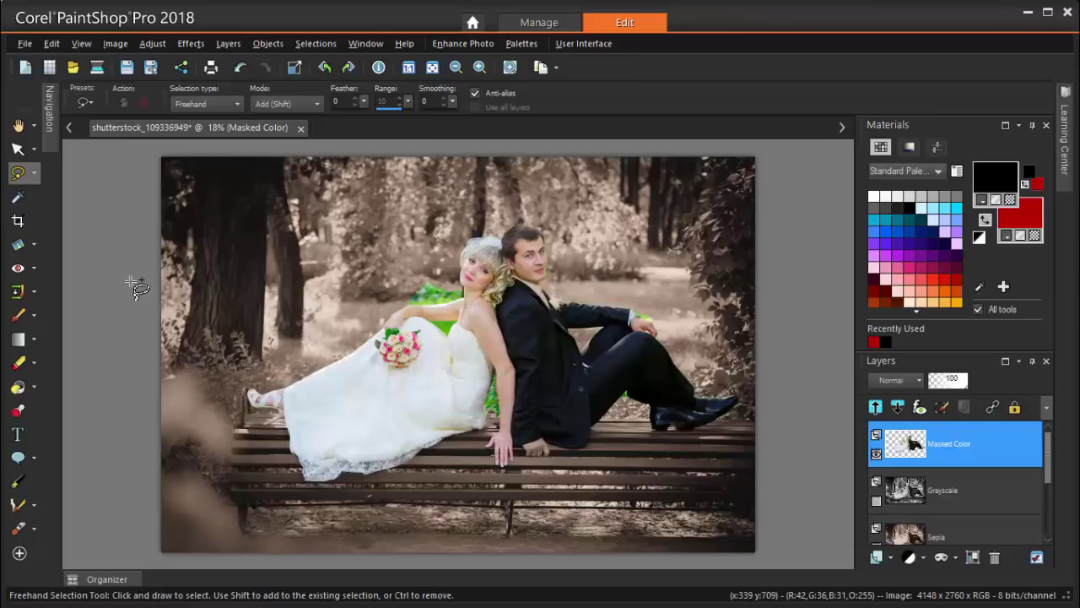
{"action": "scroll", "coordinate": [516, 316], "scroll_direction": "up", "scroll_amount": 2}
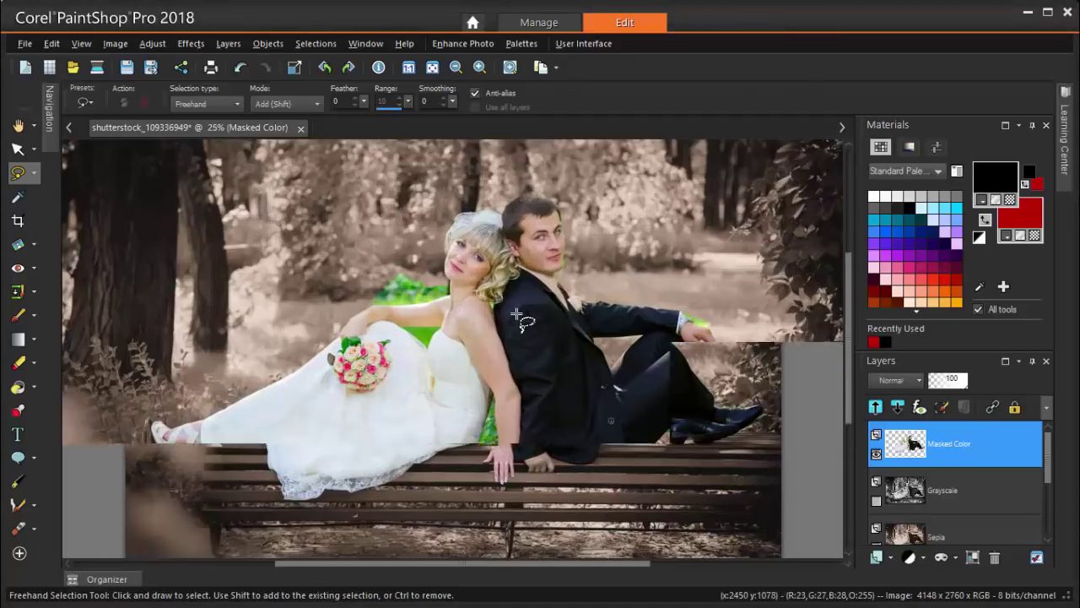
{"action": "scroll", "coordinate": [517, 316], "scroll_direction": "up", "scroll_amount": 1}
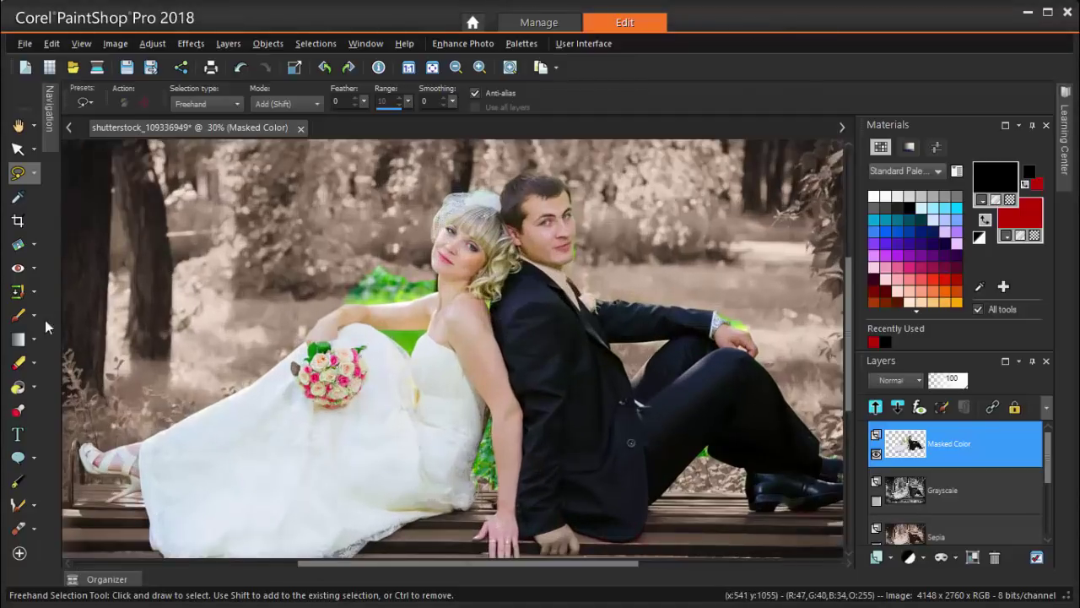
- Erase the leftover green patches at the groom's cuff, back and knee and the bride's waist
{"action": "left_click", "coordinate": [17, 362]}
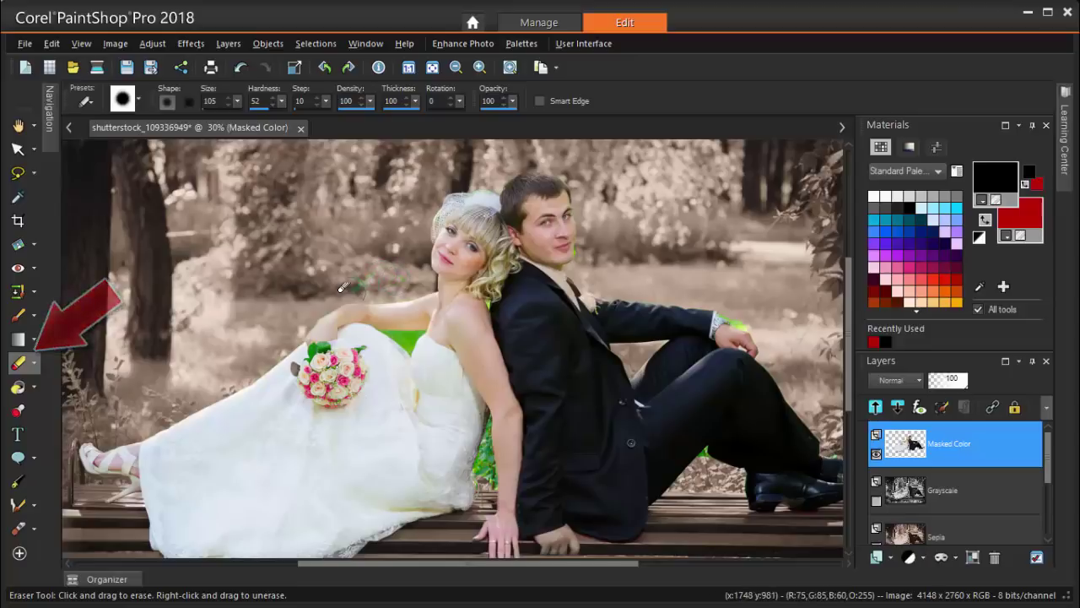
{"action": "mouse_move", "coordinate": [727, 306]}
{"action": "left_mouse_down"}
{"action": "mouse_move", "coordinate": [738, 324]}
{"action": "mouse_move", "coordinate": [719, 310]}
{"action": "left_mouse_up"}
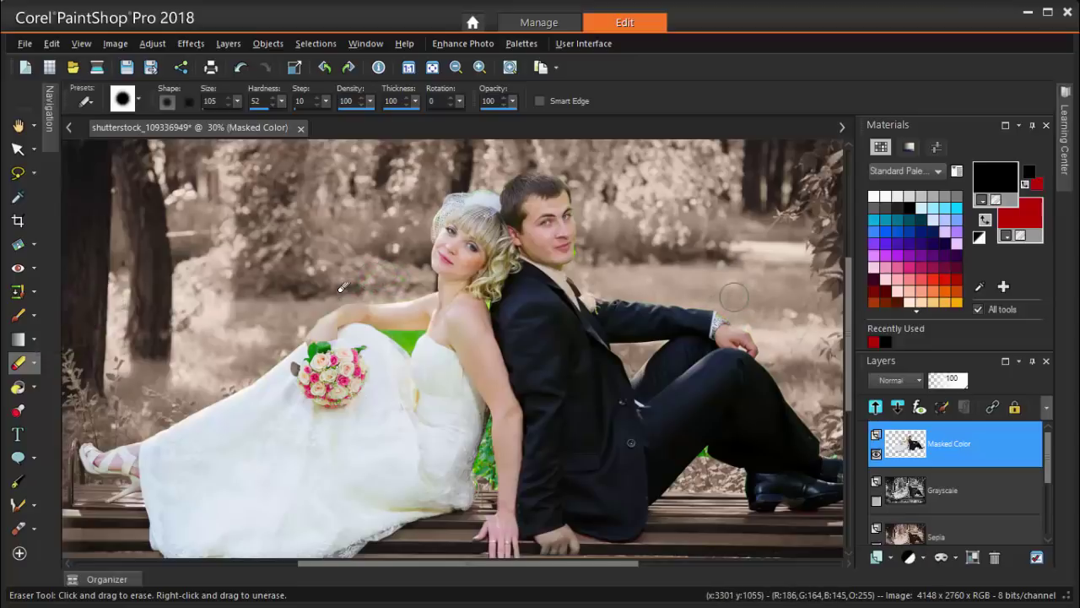
{"action": "left_click_drag", "start_coordinate": [476, 405], "coordinate": [501, 489]}
{"action": "left_click_drag", "start_coordinate": [397, 338], "coordinate": [408, 352]}
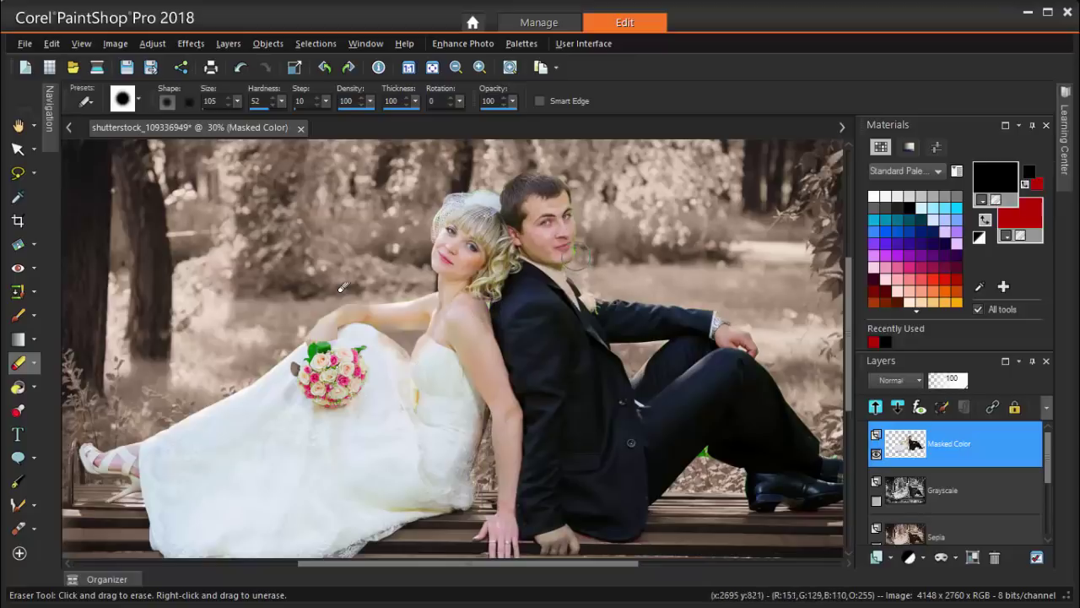
{"action": "left_click_drag", "start_coordinate": [713, 448], "coordinate": [705, 460]}
{"action": "scroll", "coordinate": [635, 289], "scroll_direction": "down", "scroll_amount": 3}
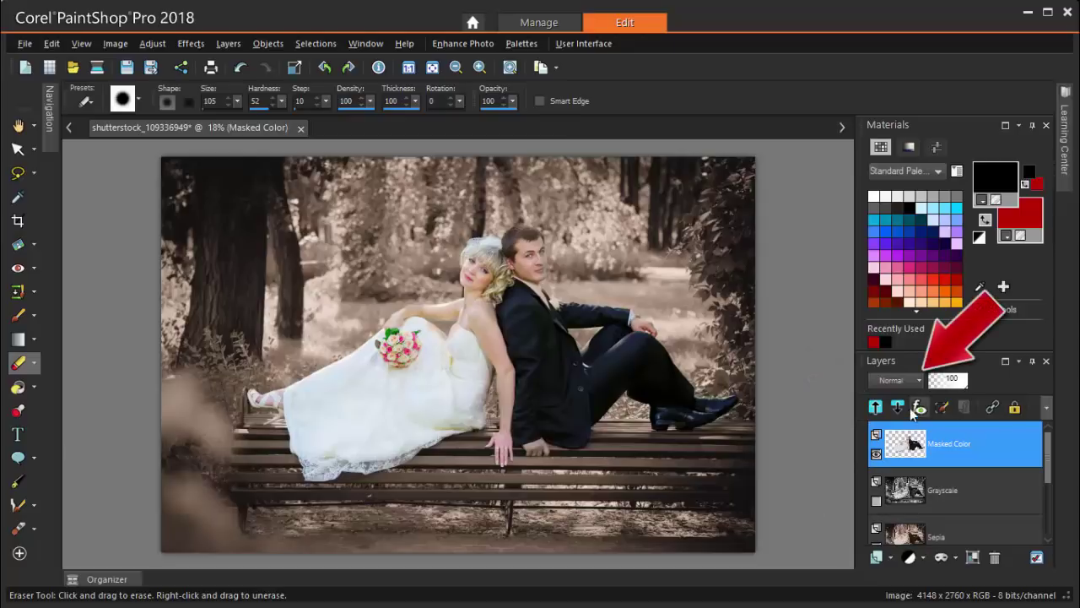
- Try Soft Light and Hard Light blending on the Masked Color layer, then return it to Normal
{"action": "left_click", "coordinate": [915, 380]}
{"action": "left_click", "coordinate": [947, 292]}
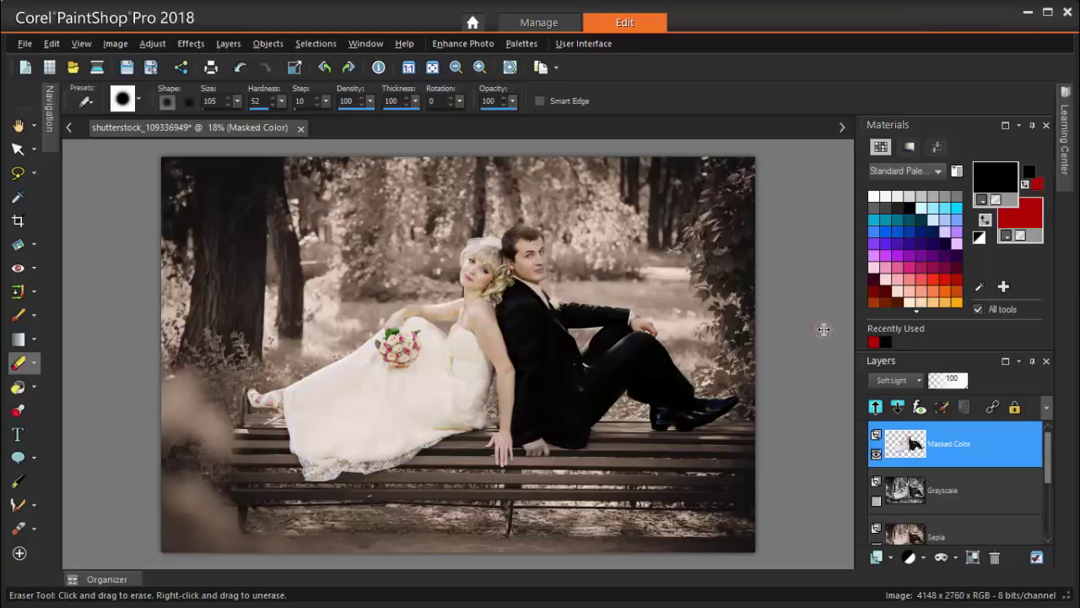
{"action": "left_click", "coordinate": [917, 379]}
{"action": "left_click", "coordinate": [958, 420]}
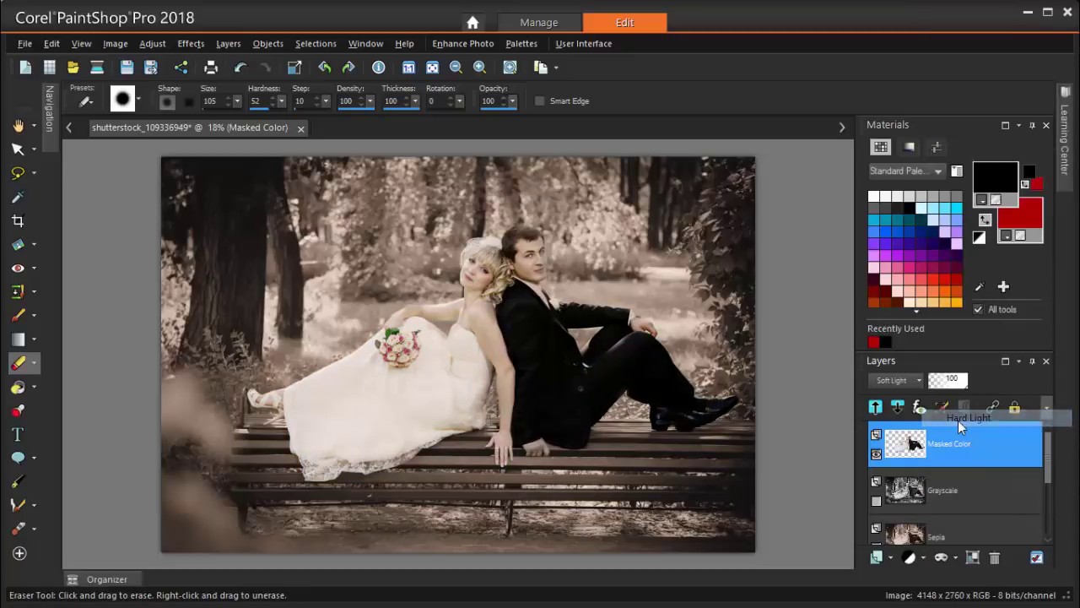
{"action": "left_click", "coordinate": [919, 382]}
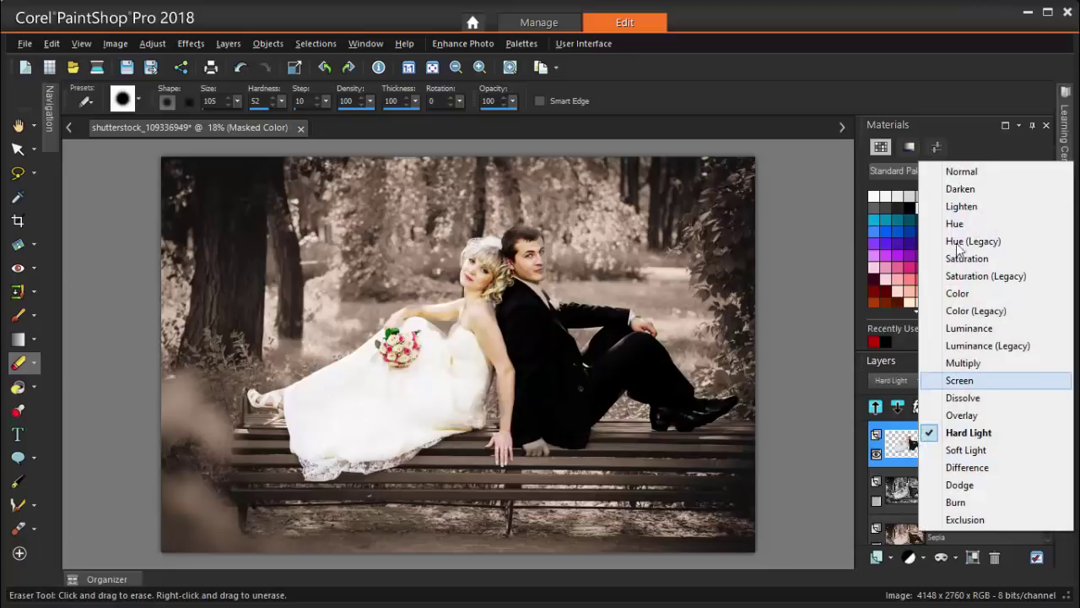
{"action": "left_click", "coordinate": [961, 171]}
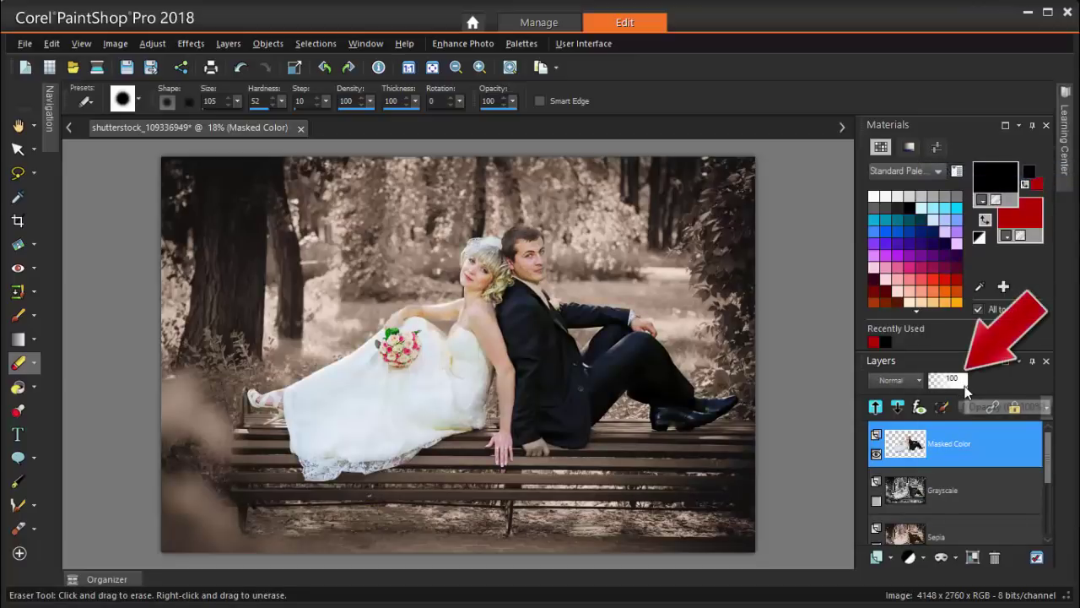
- Set opacity to 93 and compare the Grayscale and Sepia layers, keeping Sepia visible
{"action": "scroll", "coordinate": [964, 385], "scroll_direction": "down", "scroll_amount": 7}
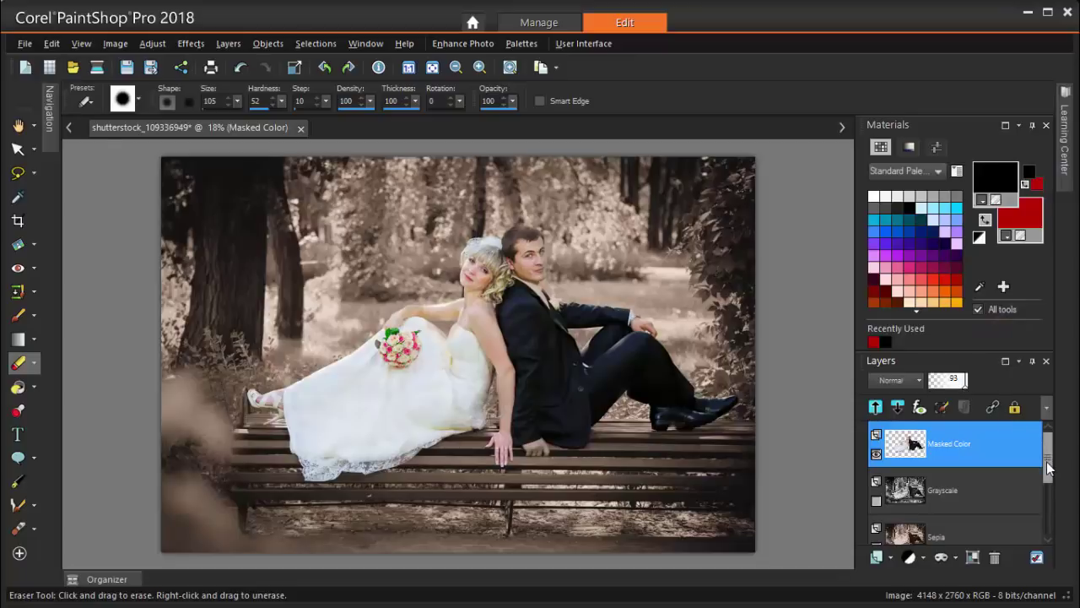
{"action": "scroll", "coordinate": [878, 504], "scroll_direction": "down", "scroll_amount": 2}
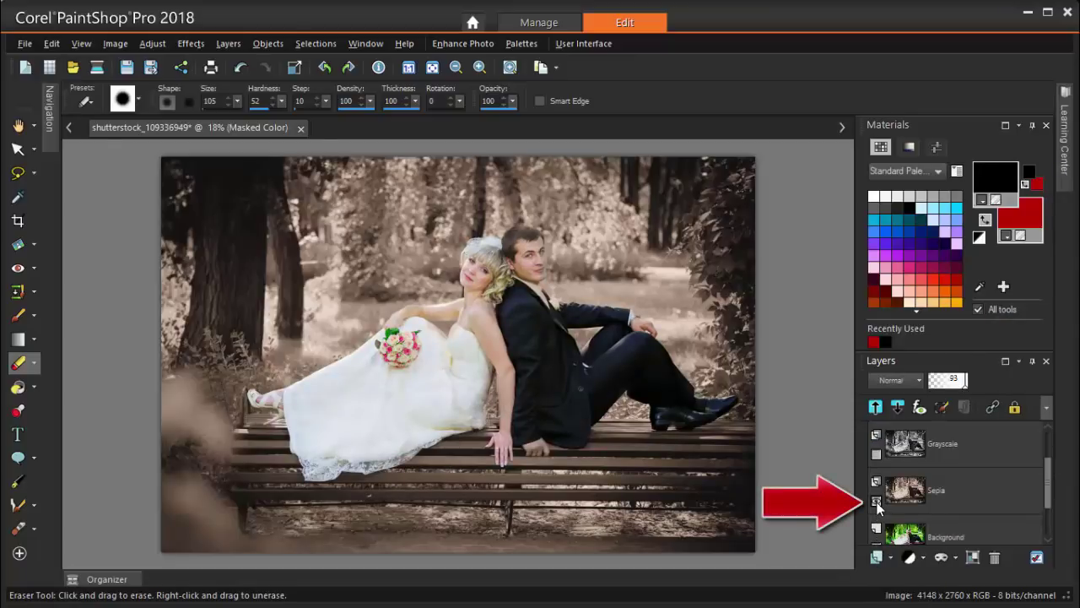
{"action": "left_click", "coordinate": [876, 501]}
{"action": "left_click", "coordinate": [875, 454]}
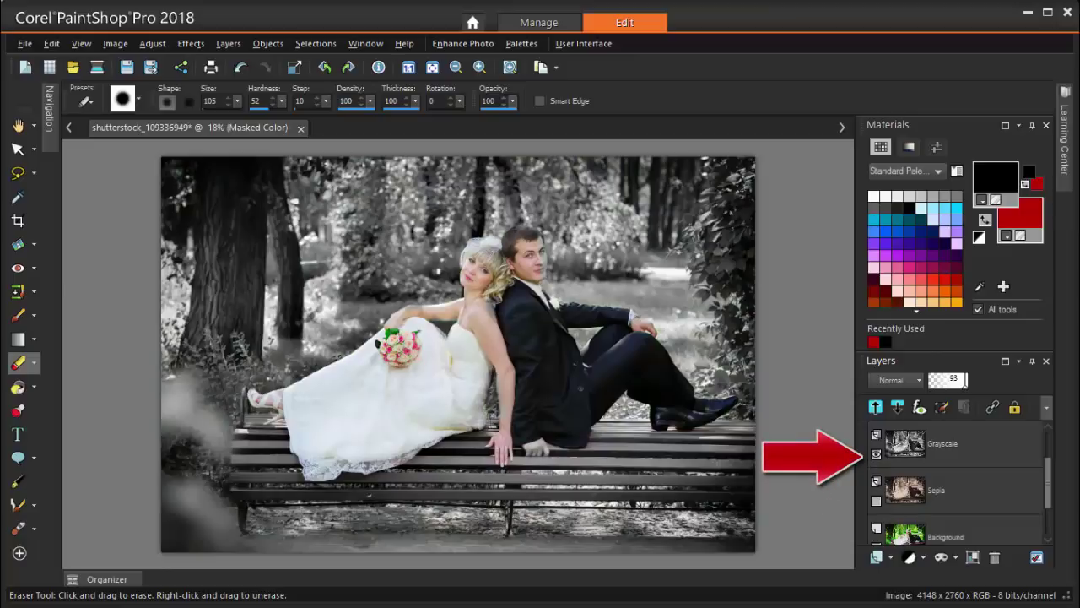
{"action": "left_click", "coordinate": [875, 453]}
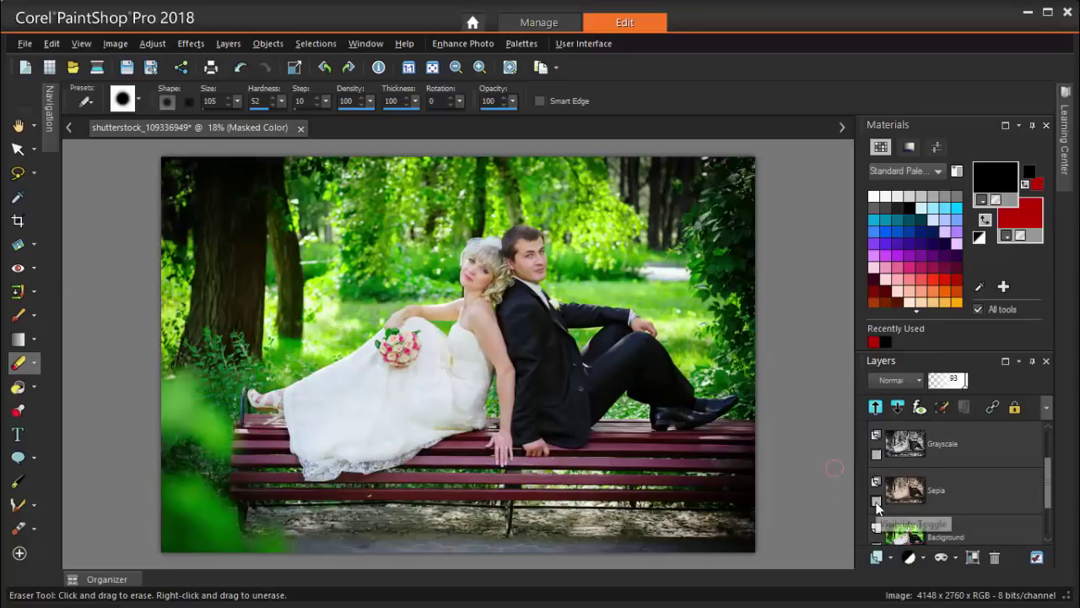
{"action": "left_click", "coordinate": [876, 501]}
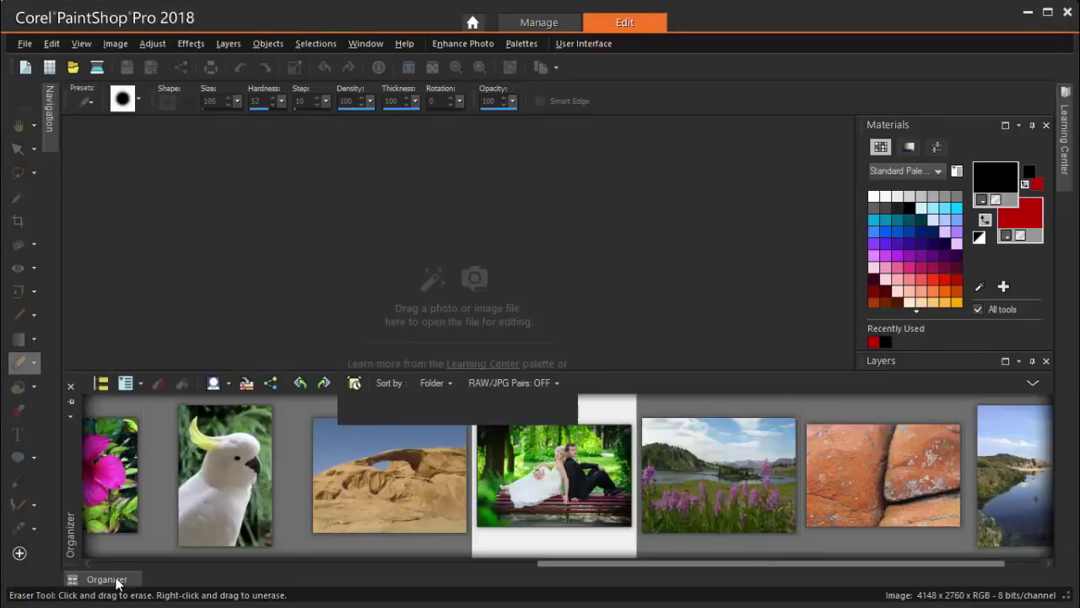
- Open the pink hibiscus photo IMGP0621 from the Organizer strip into the workspace
{"action": "left_click", "coordinate": [113, 563]}
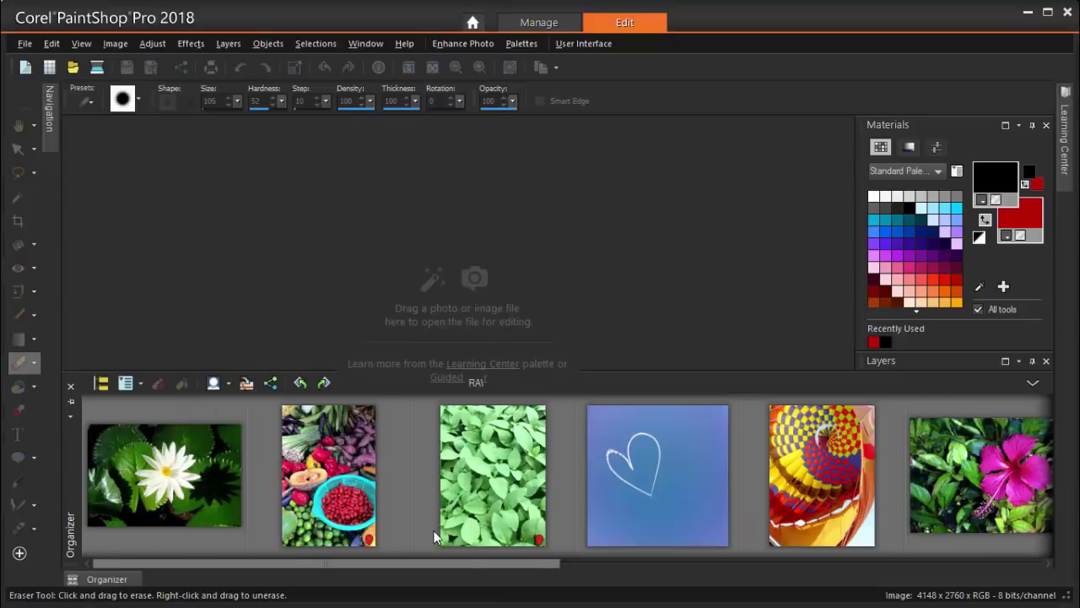
{"action": "left_click_drag", "start_coordinate": [1009, 463], "coordinate": [588, 261]}
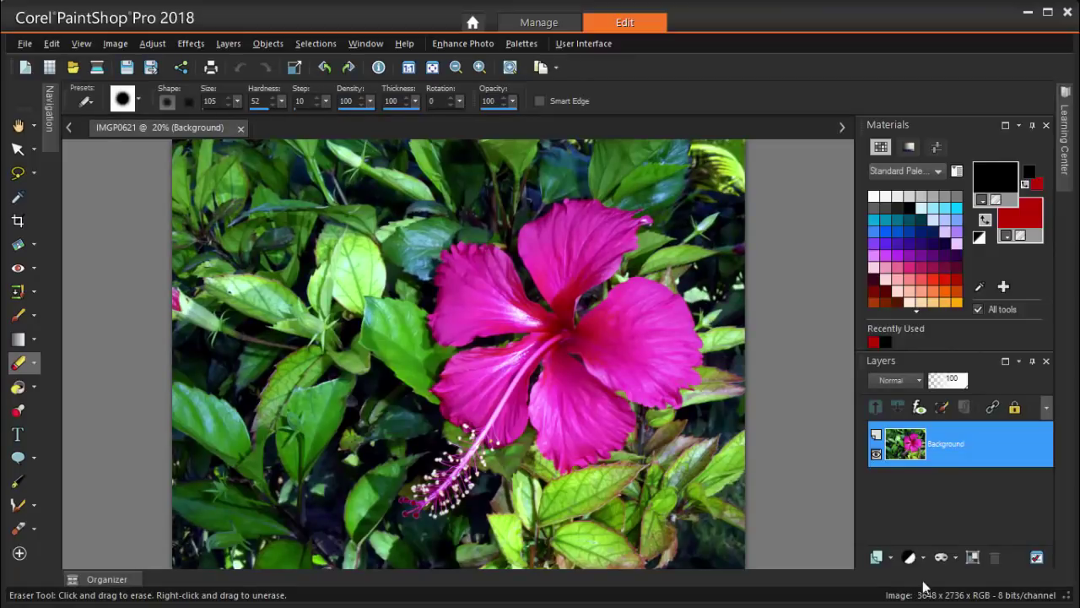
- Duplicate the Background layer and rename the copy 'Selective Color'
{"action": "right_click", "coordinate": [937, 443]}
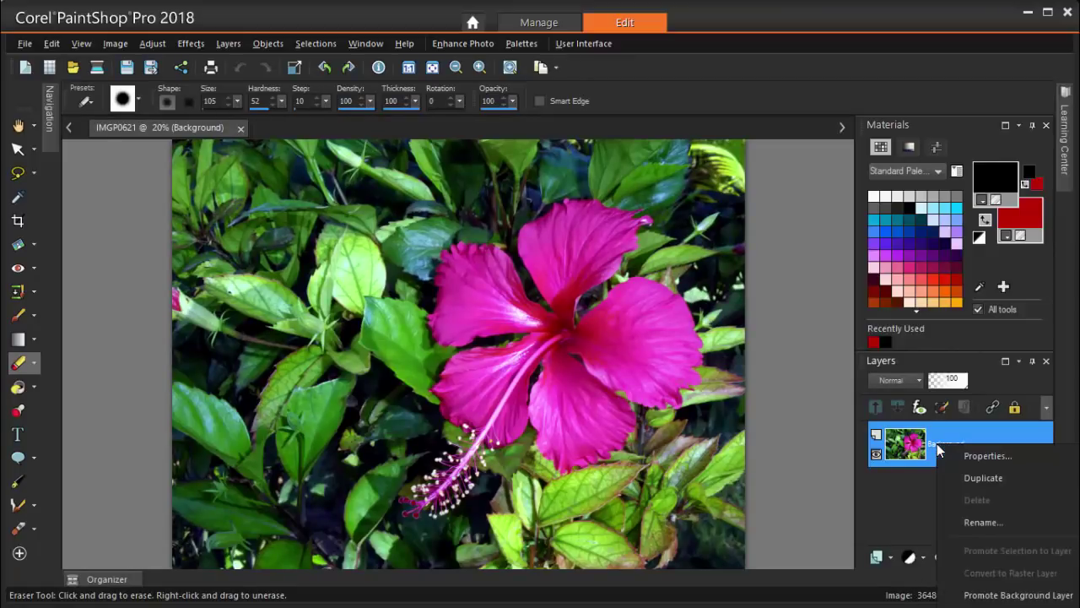
{"action": "left_click", "coordinate": [969, 476]}
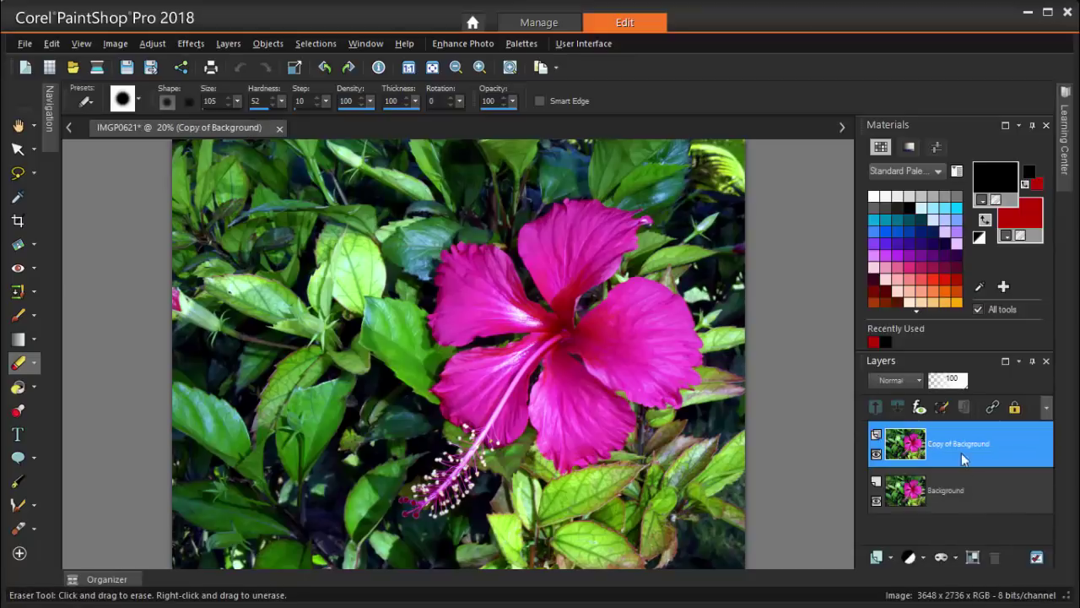
{"action": "double_click", "coordinate": [957, 444]}
{"action": "type", "text": "S"}
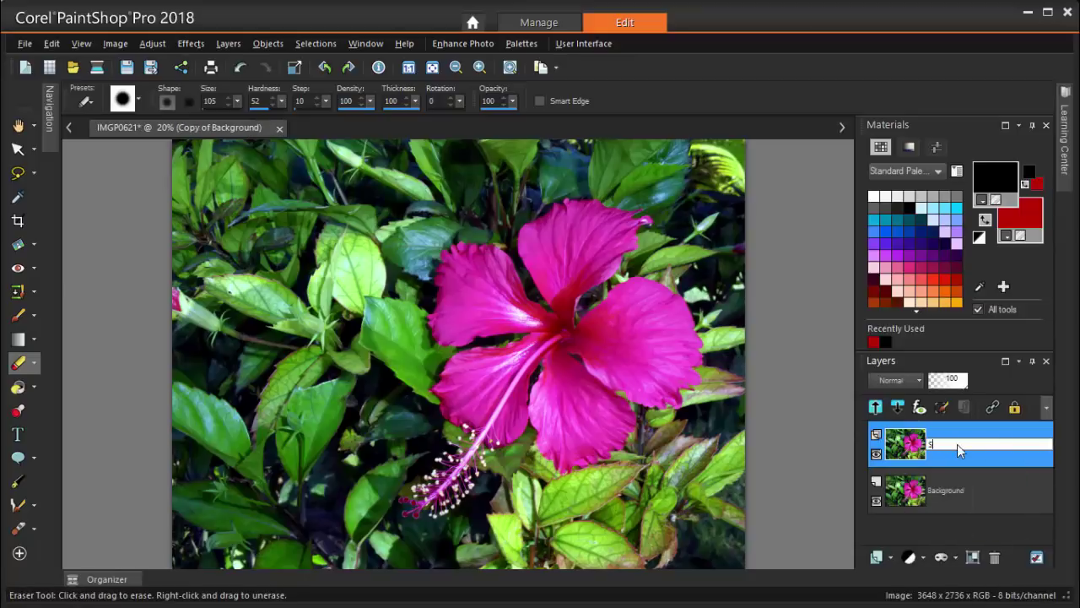
{"action": "type", "text": "elective Color"}
{"action": "key", "text": "Return"}
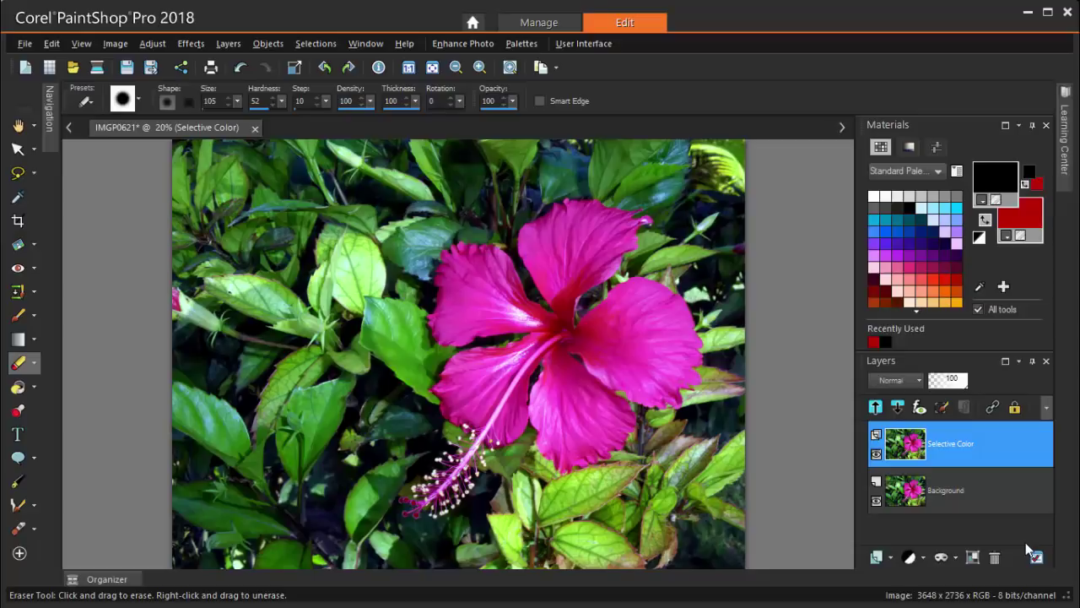
- Switch to the Magic Wand and select the upper-left hibiscus petal
{"action": "left_click", "coordinate": [33, 175]}
{"action": "left_click", "coordinate": [94, 216]}
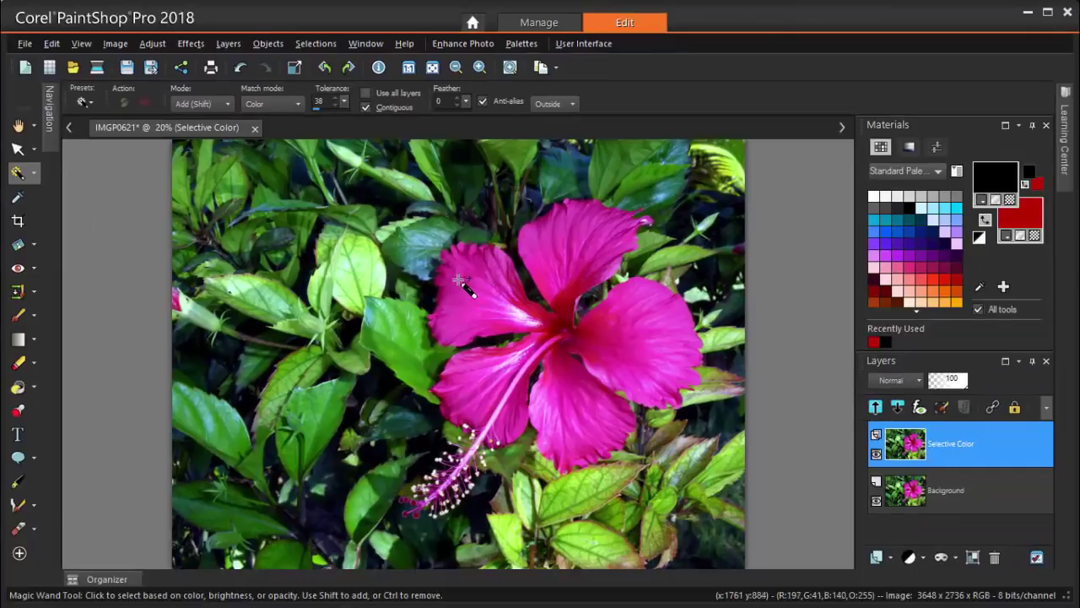
{"action": "left_click", "coordinate": [465, 275]}
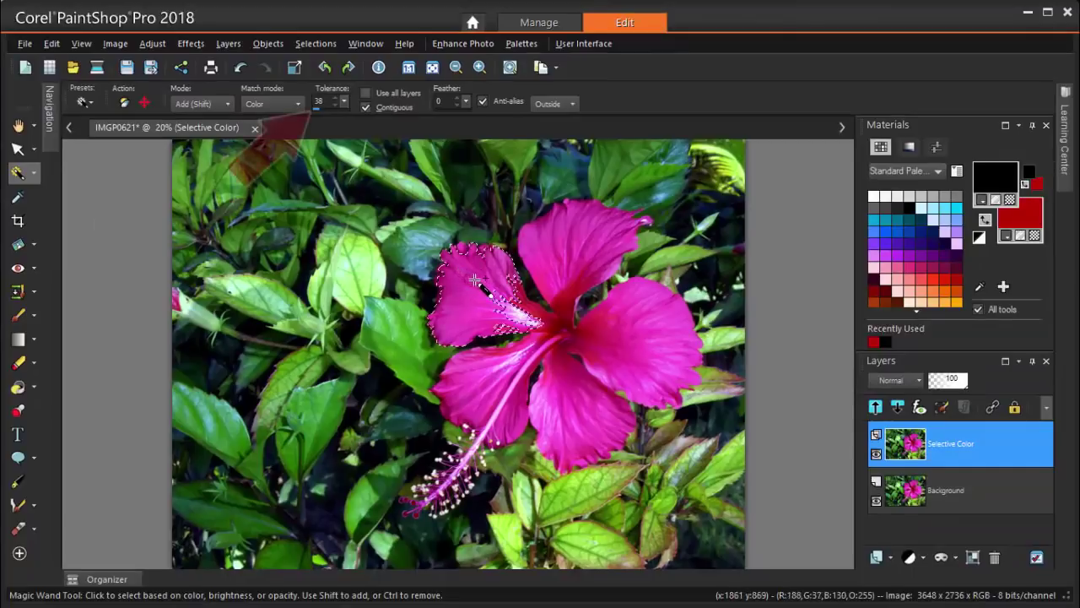
- Raise the tolerance to 54 and add the remaining petals and centre, filling the gaps
{"action": "left_click", "coordinate": [560, 302]}
{"action": "left_click", "coordinate": [335, 101]}
{"action": "left_click", "coordinate": [335, 100]}
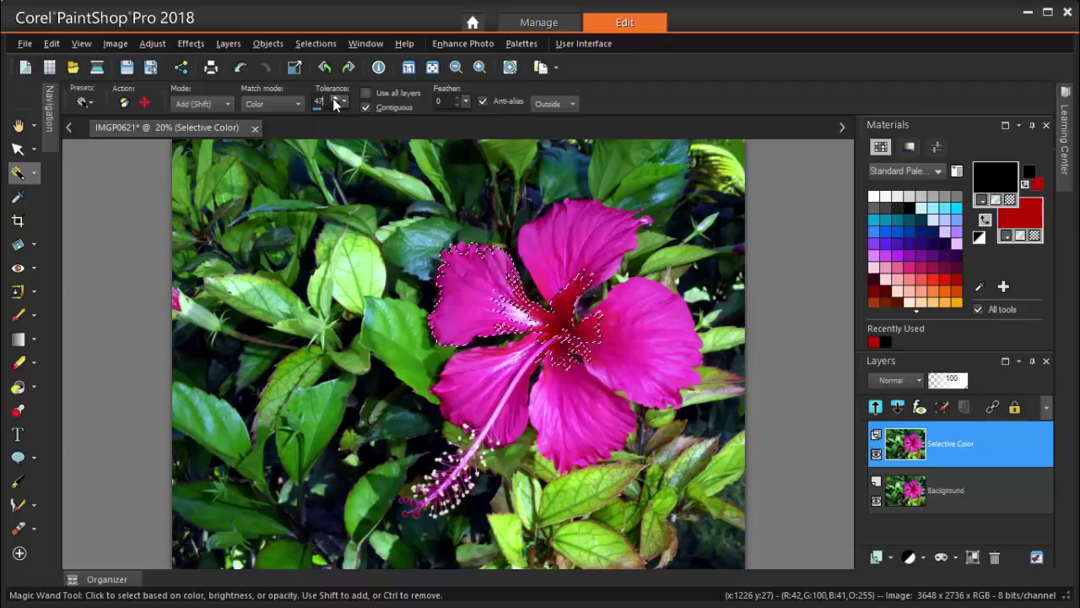
{"action": "left_click", "coordinate": [335, 100]}
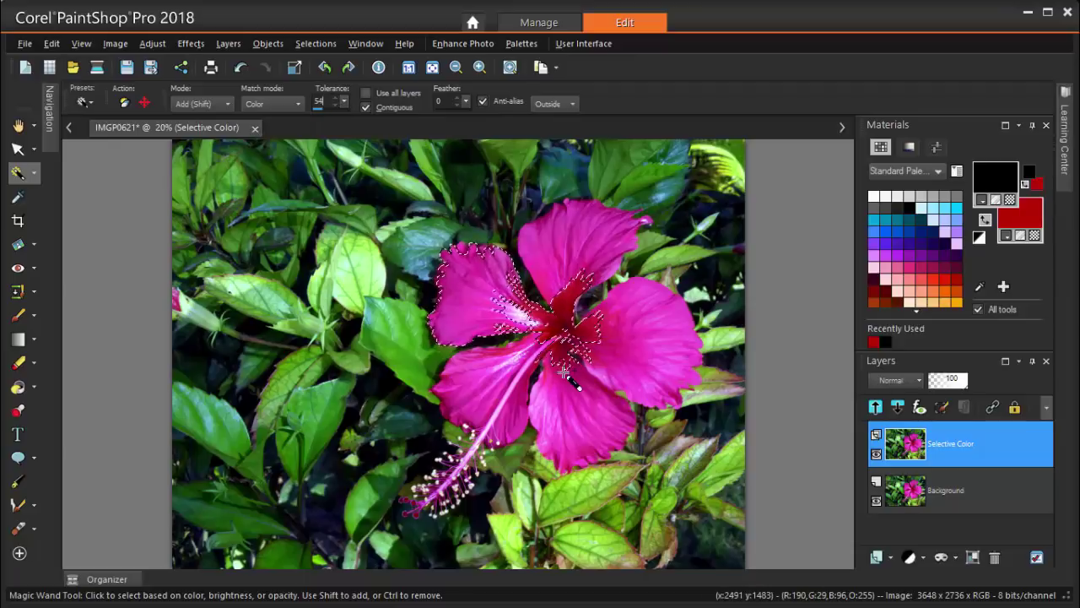
{"action": "left_click", "coordinate": [574, 407]}
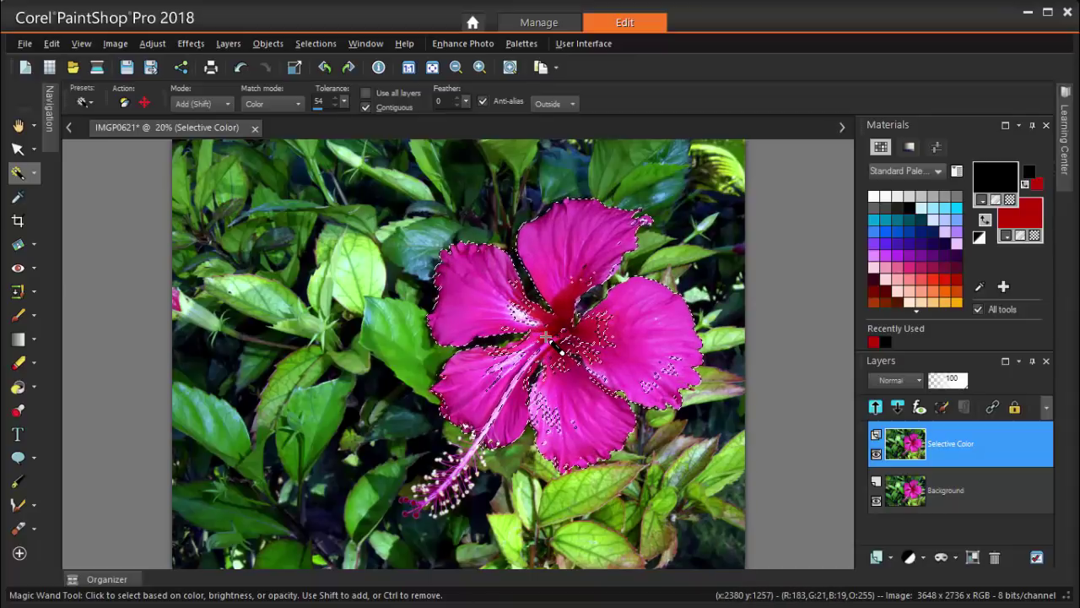
{"action": "scroll", "coordinate": [546, 337], "scroll_direction": "up", "scroll_amount": 1}
{"action": "scroll", "coordinate": [671, 384], "scroll_direction": "up", "scroll_amount": 1}
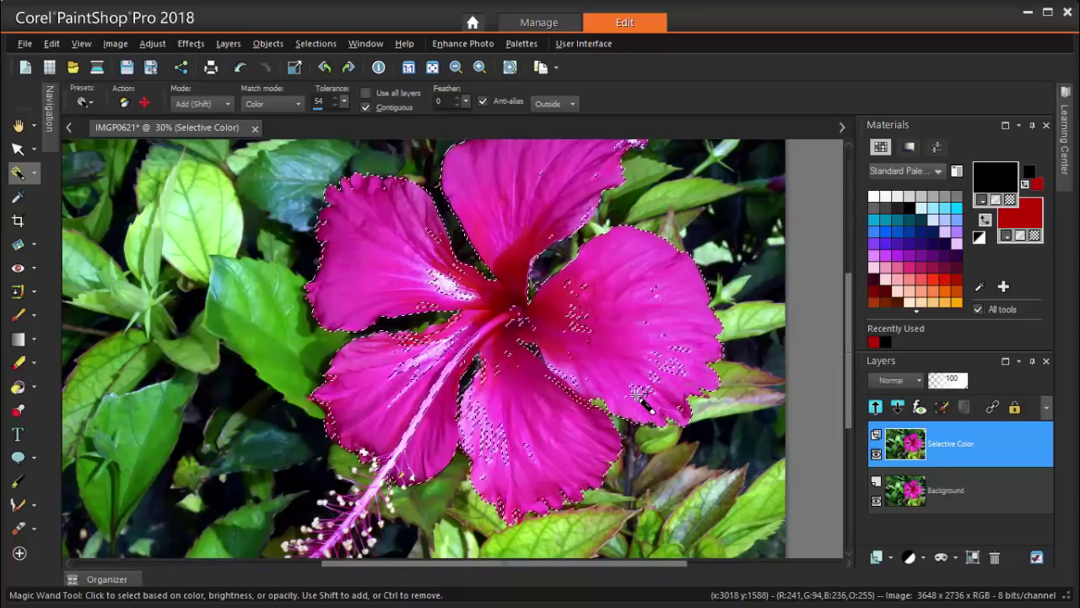
{"action": "left_click", "coordinate": [637, 395]}
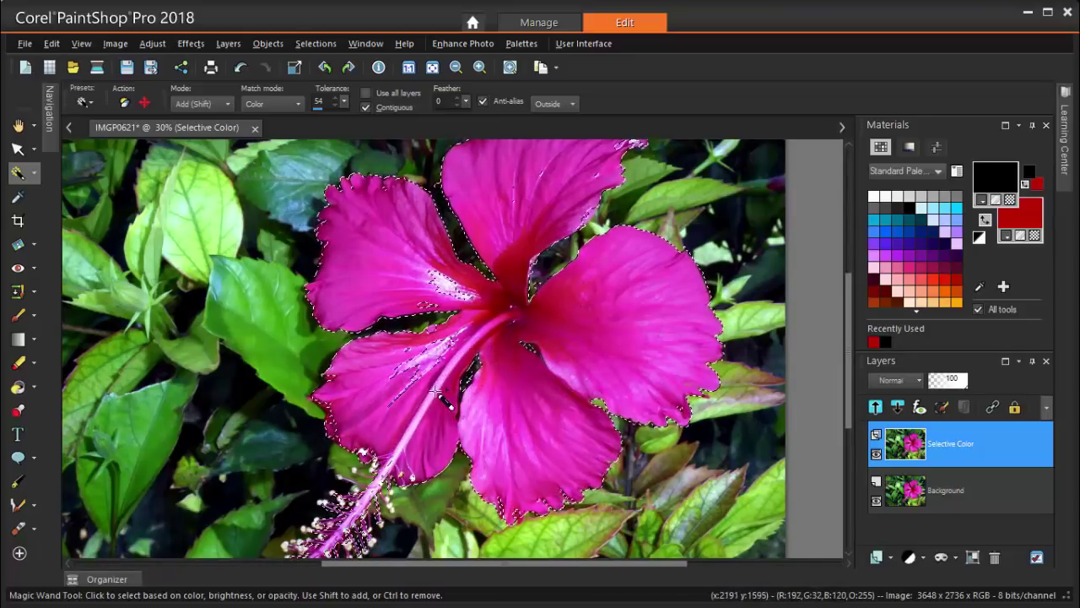
{"action": "scroll", "coordinate": [499, 295], "scroll_direction": "down", "scroll_amount": 1}
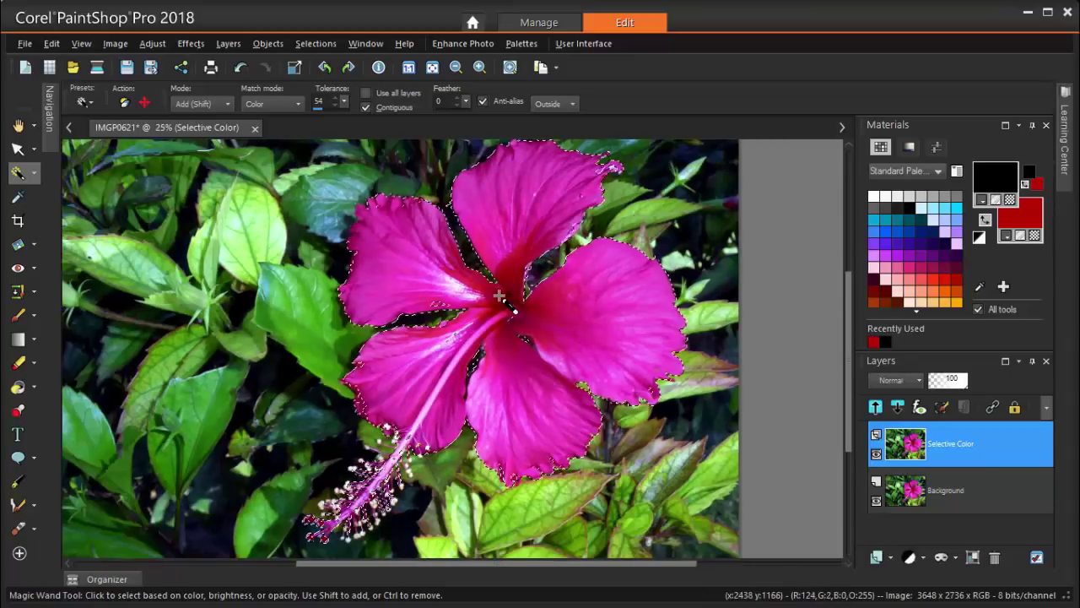
- Return to the Magic Wand at tolerance 15 and add the stamen filaments to the selection
{"action": "left_click", "coordinate": [33, 173]}
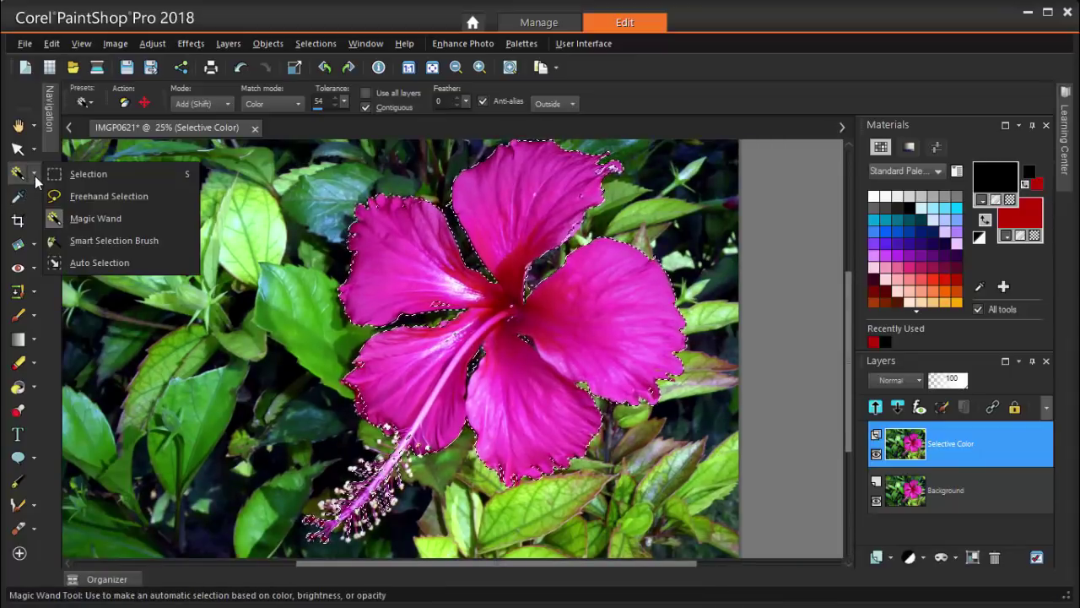
{"action": "left_click", "coordinate": [74, 199]}
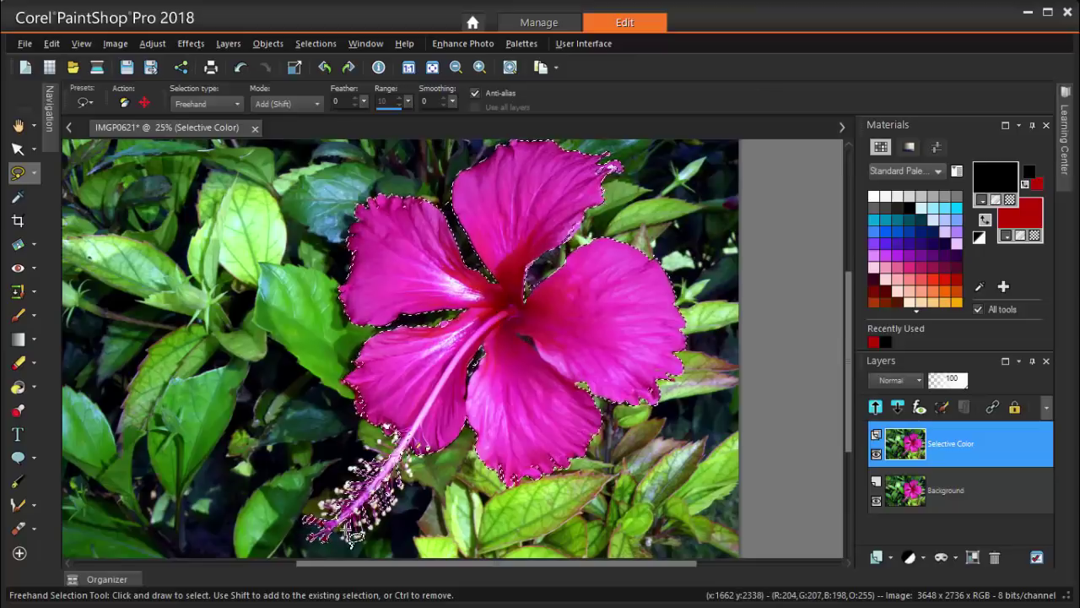
{"action": "scroll", "coordinate": [338, 555], "scroll_direction": "up", "scroll_amount": 1}
{"action": "scroll", "coordinate": [333, 550], "scroll_direction": "up", "scroll_amount": 1}
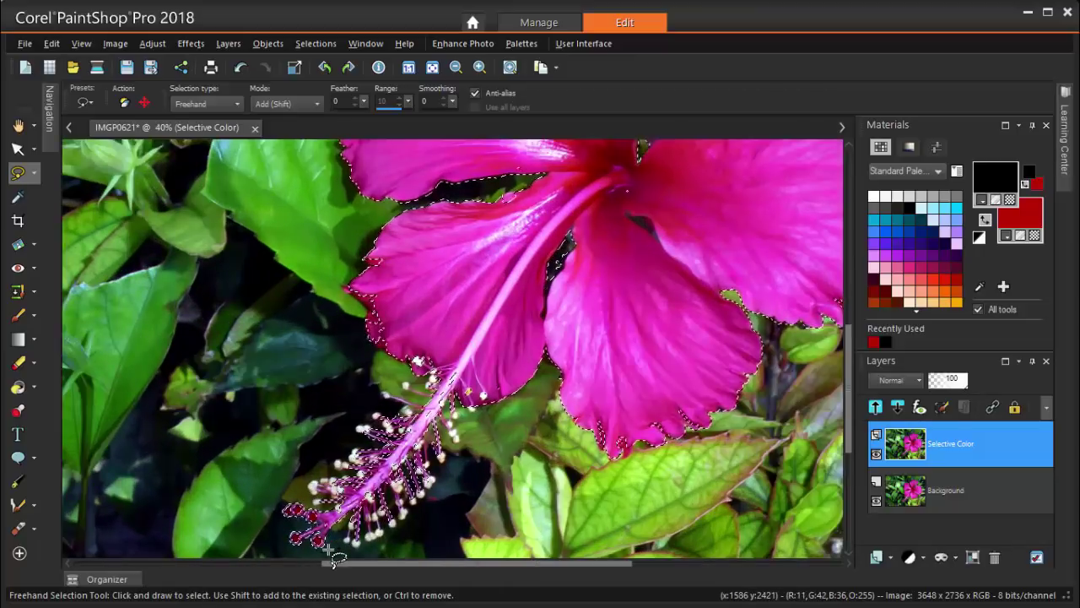
{"action": "left_click", "coordinate": [34, 173]}
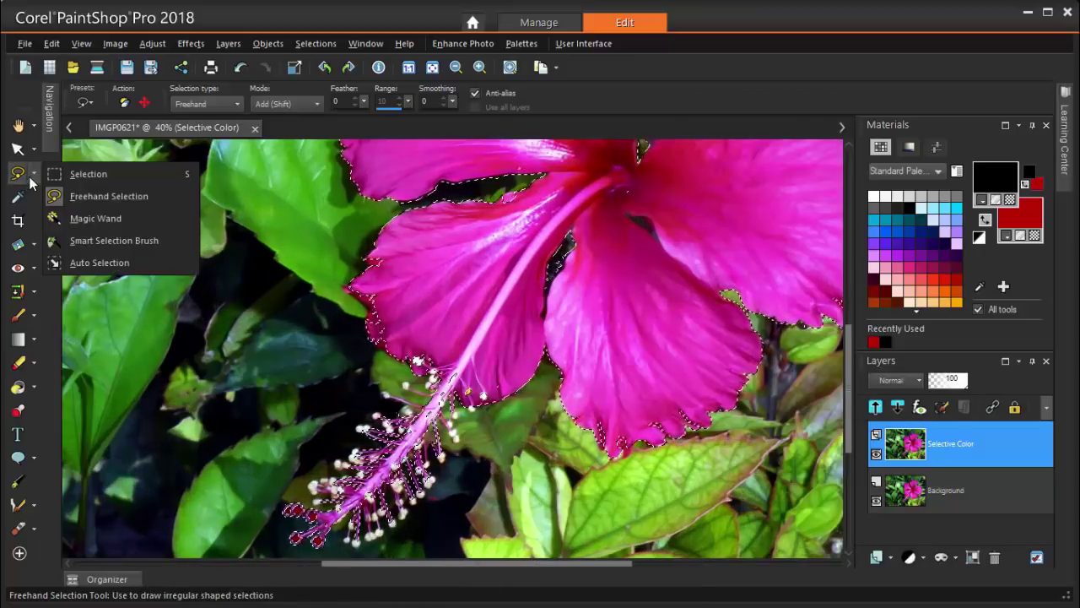
{"action": "left_click", "coordinate": [91, 217]}
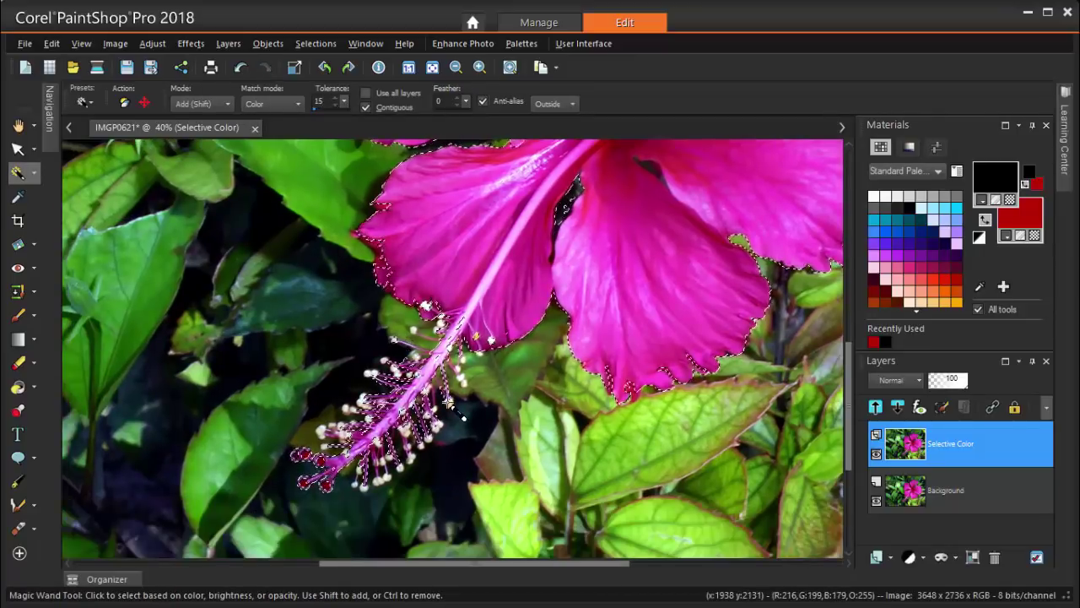
{"action": "left_click", "coordinate": [380, 482]}
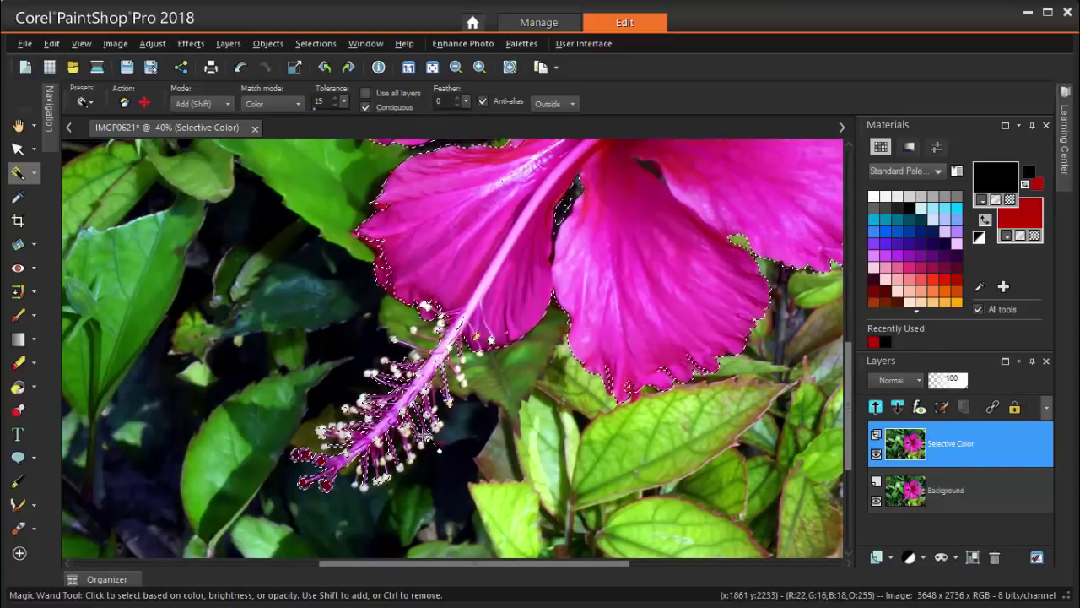
{"action": "scroll", "coordinate": [467, 417], "scroll_direction": "down", "scroll_amount": 2}
{"action": "scroll", "coordinate": [848, 407], "scroll_direction": "down", "scroll_amount": 1}
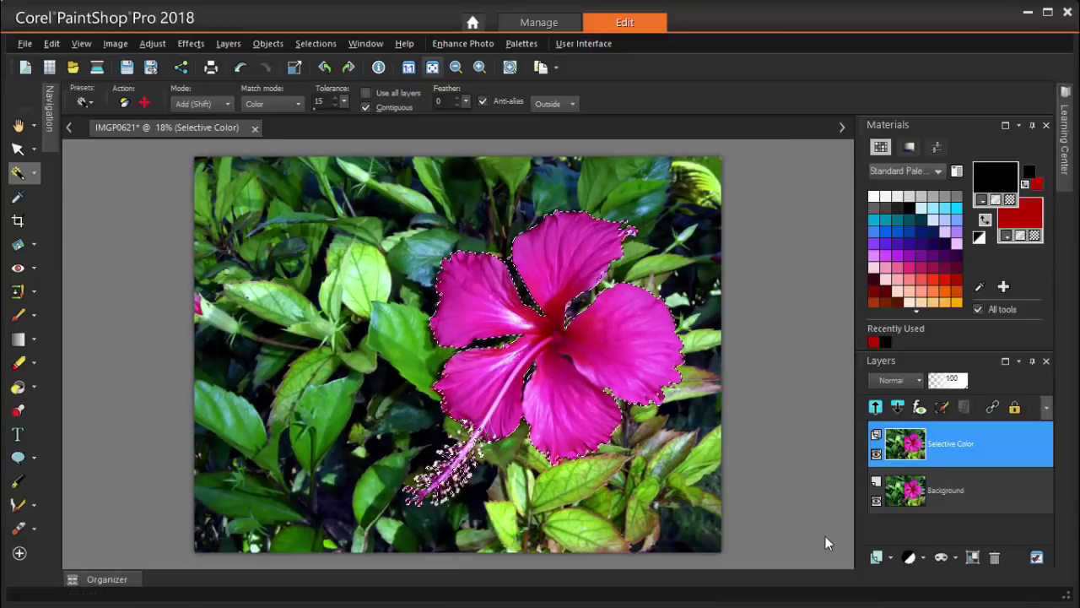
- Invert the selection so the leafy background is selected instead of the flower
{"action": "left_click", "coordinate": [336, 45]}
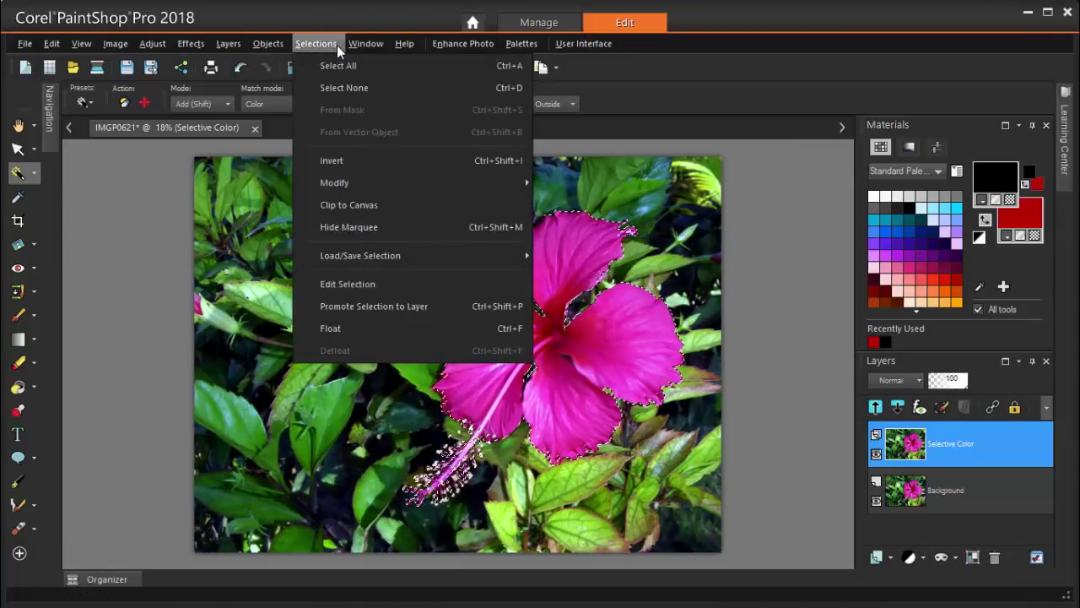
{"action": "key", "text": "Down"}
{"action": "key", "text": "Down"}
{"action": "key", "text": "Return"}
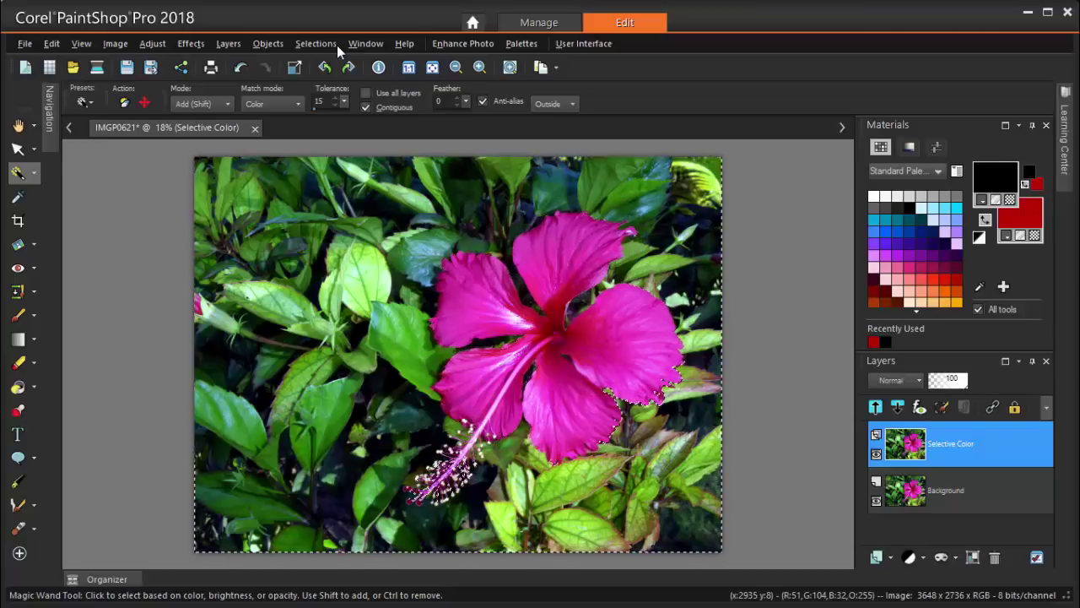
- Open Adjust > Hue and Saturation > Hue/Saturation/Lightness, previewing the leaves grey
{"action": "key", "text": "ctrl+d"}
{"action": "key", "text": "alt+a"}
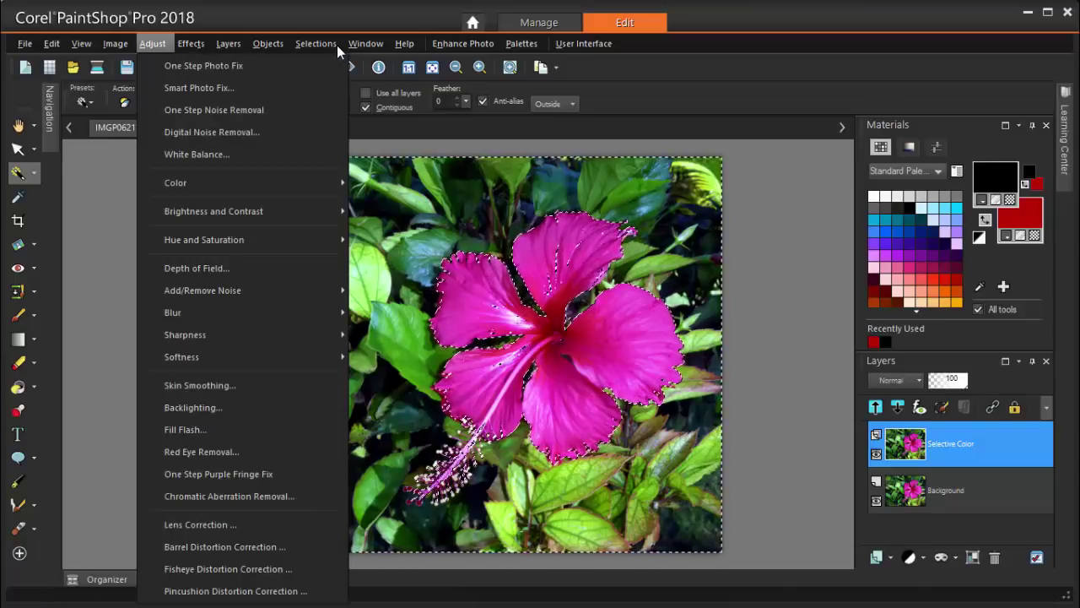
{"action": "key", "text": "Down"}
{"action": "key", "text": "Down"}
{"action": "key", "text": "Down"}
{"action": "key", "text": "Down"}
{"action": "key", "text": "Down"}
{"action": "key", "text": "Down"}
{"action": "key", "text": "Down"}
{"action": "key", "text": "Down"}
{"action": "key", "text": "Right"}
{"action": "key", "text": "Down"}
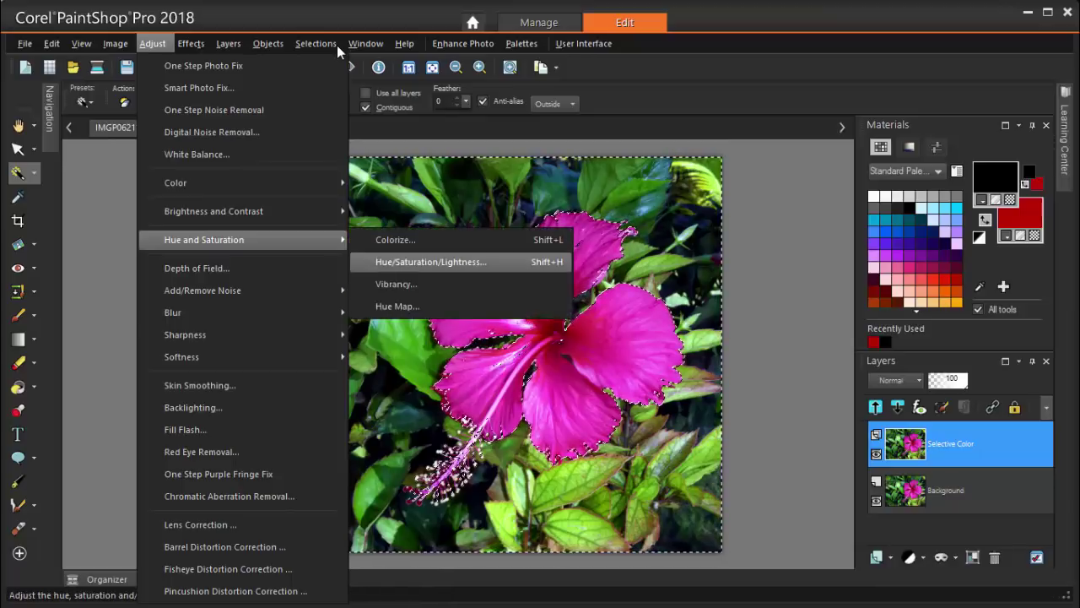
{"action": "key", "text": "Return"}
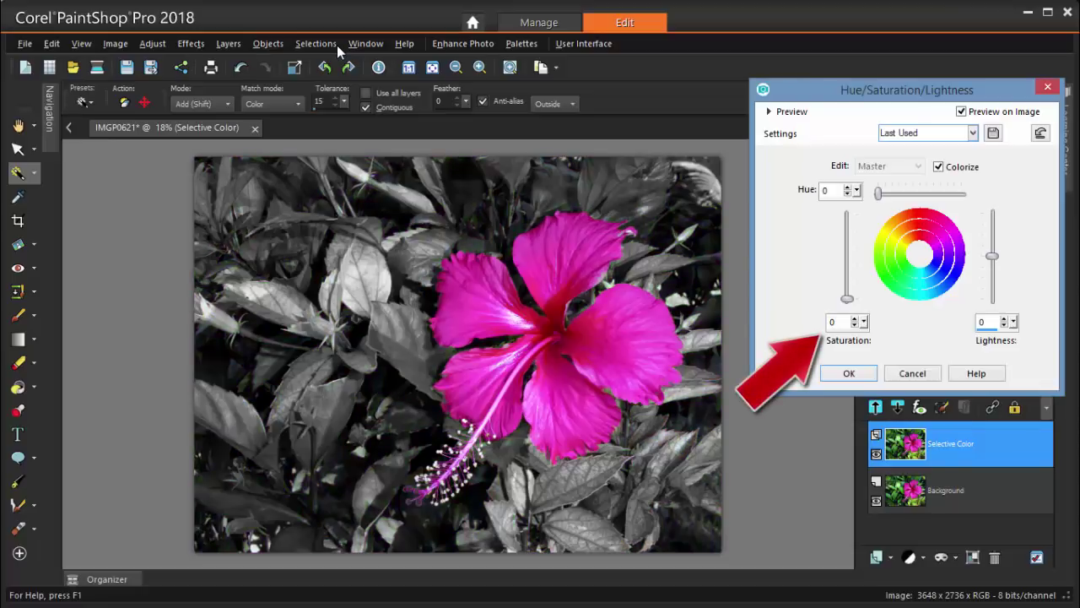
- Experiment with Saturation and Lightness values, settling Lightness at -22
{"action": "type", "text": "5"}
{"action": "key", "text": "Tab"}
{"action": "type", "text": "-61"}
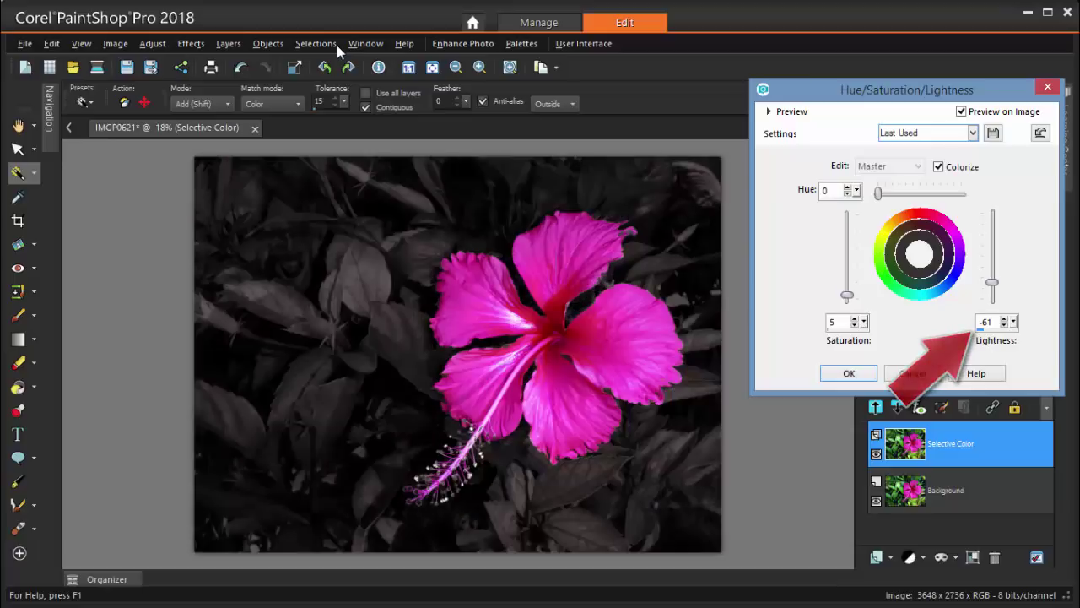
{"action": "key", "text": "shift+Tab"}
{"action": "type", "text": "30"}
{"action": "key", "text": "Tab"}
{"action": "type", "text": "-22"}
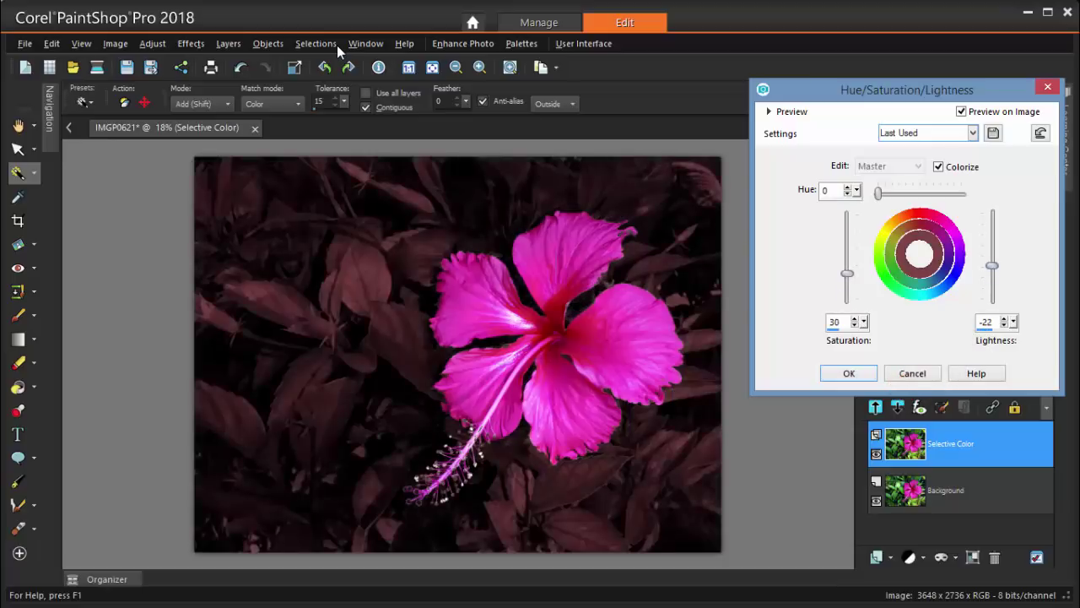
- Turn Colorize back on and set Hue 0 with Saturation 28 for a rose-brown tint
{"action": "key", "text": "alt+c"}
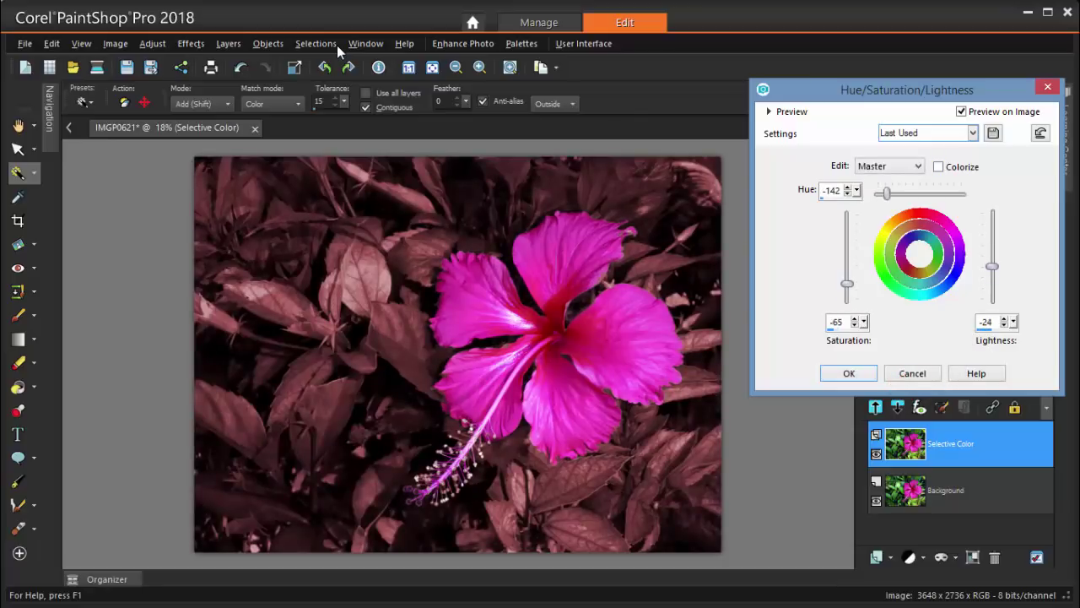
{"action": "type", "text": "-70"}
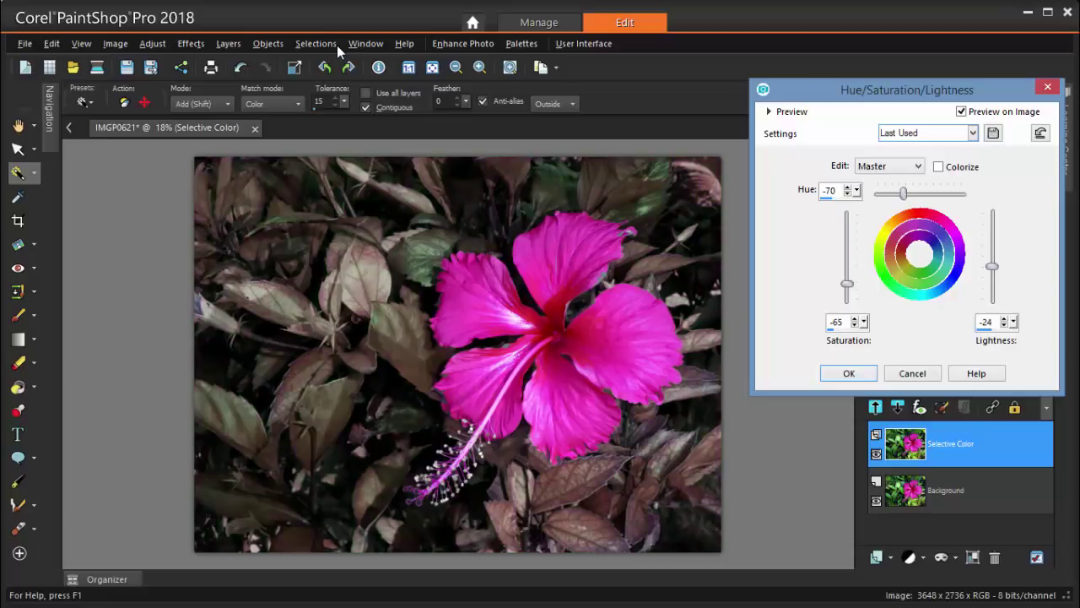
{"action": "type", "text": "74"}
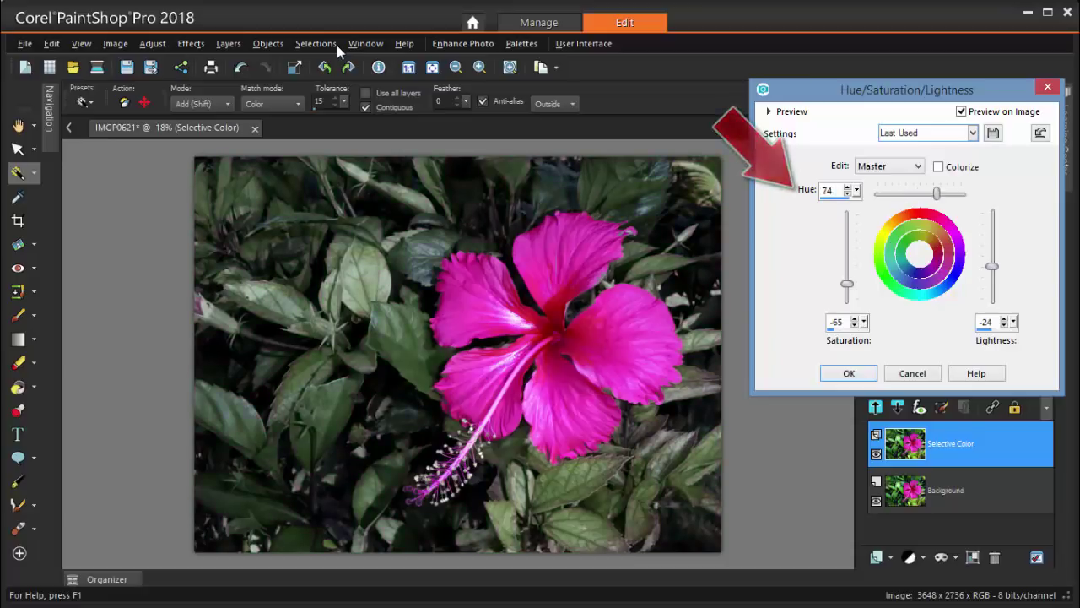
{"action": "type", "text": "146"}
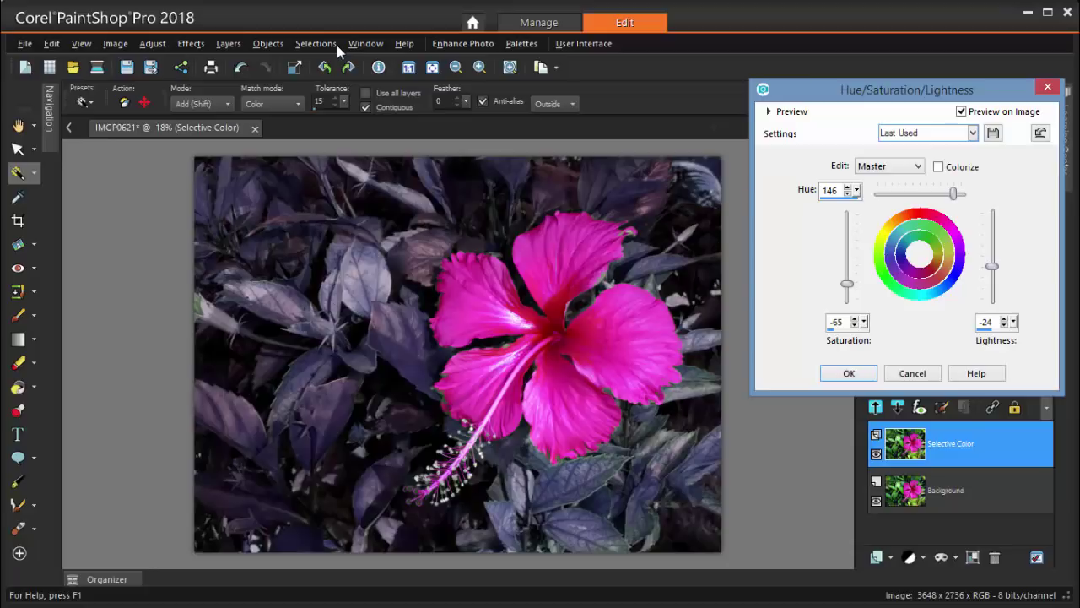
{"action": "key", "text": "alt+o"}
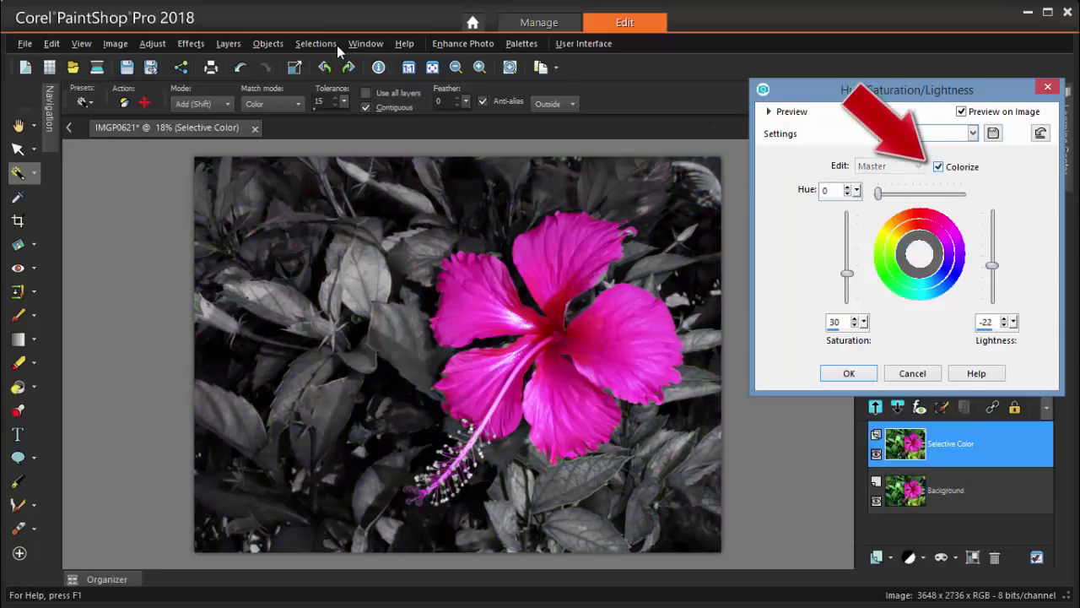
{"action": "type", "text": "48"}
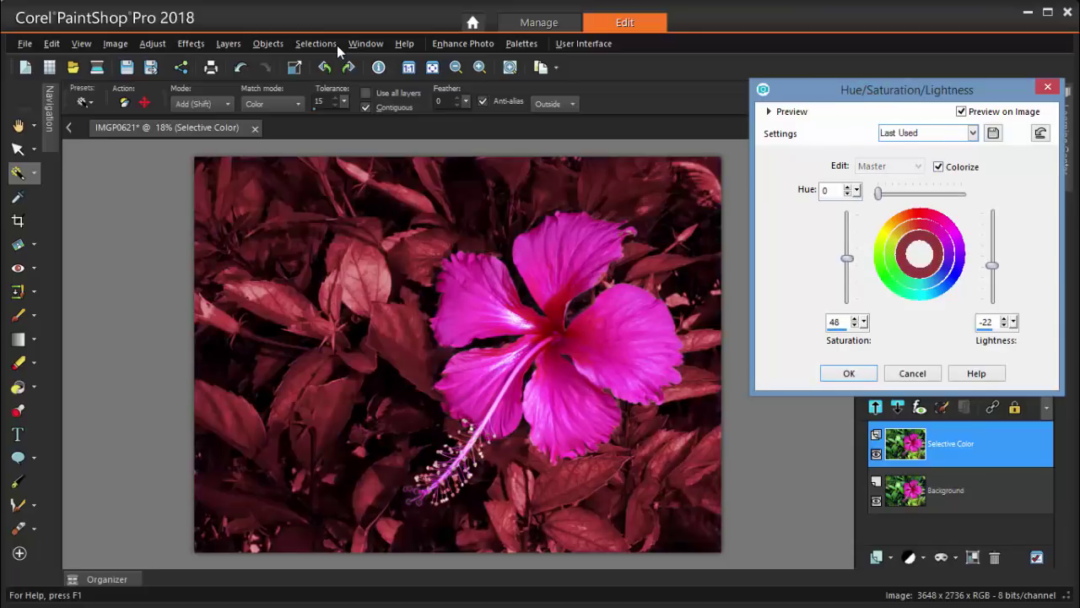
{"action": "key", "text": "BackSpace"}
{"action": "key", "text": "BackSpace"}
{"action": "type", "text": "28"}
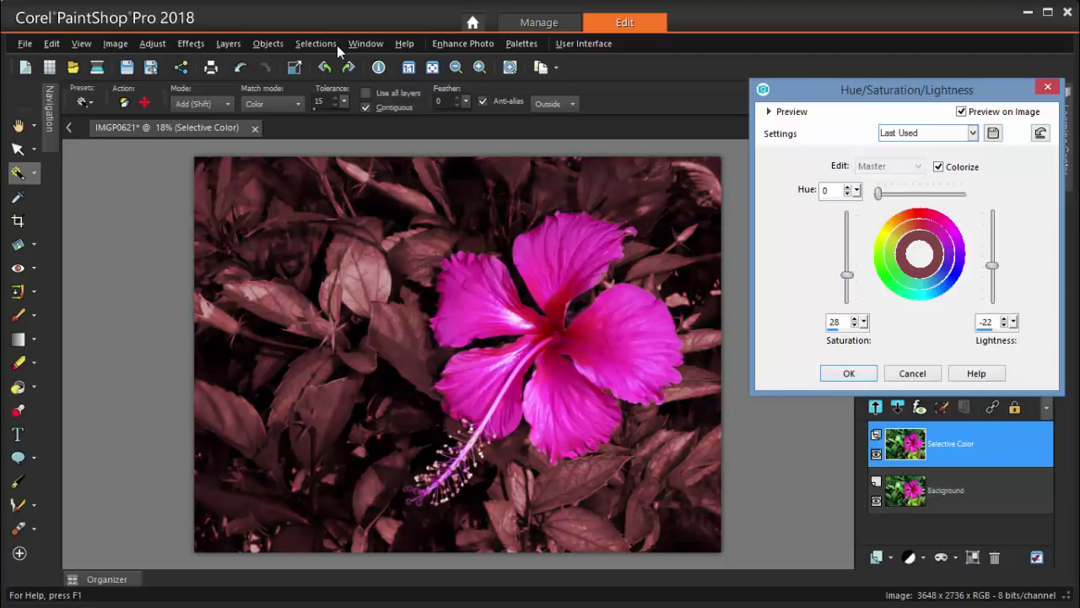